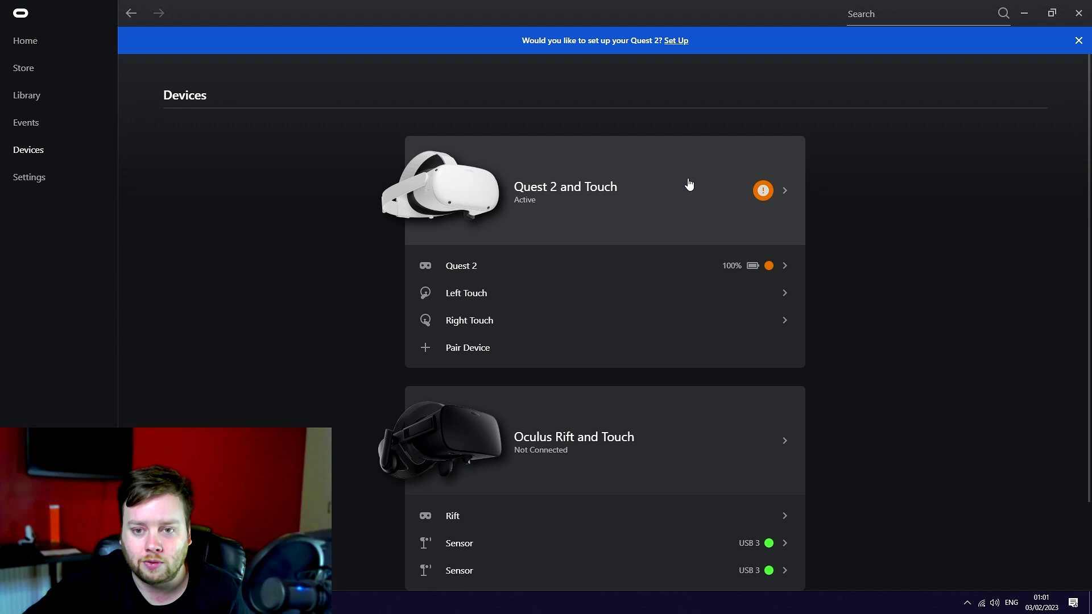
# - Open the Quest 2 and Touch graphics preferences
pyautogui.click(576, 188)
pyautogui.scroll(-1, 1009, 341)
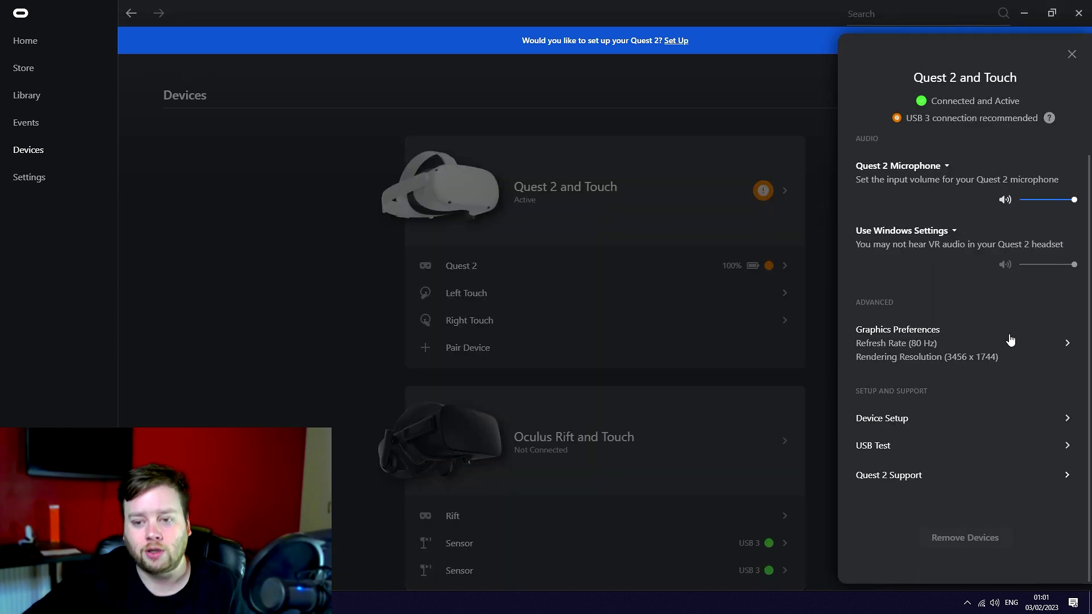
pyautogui.click(1009, 339)
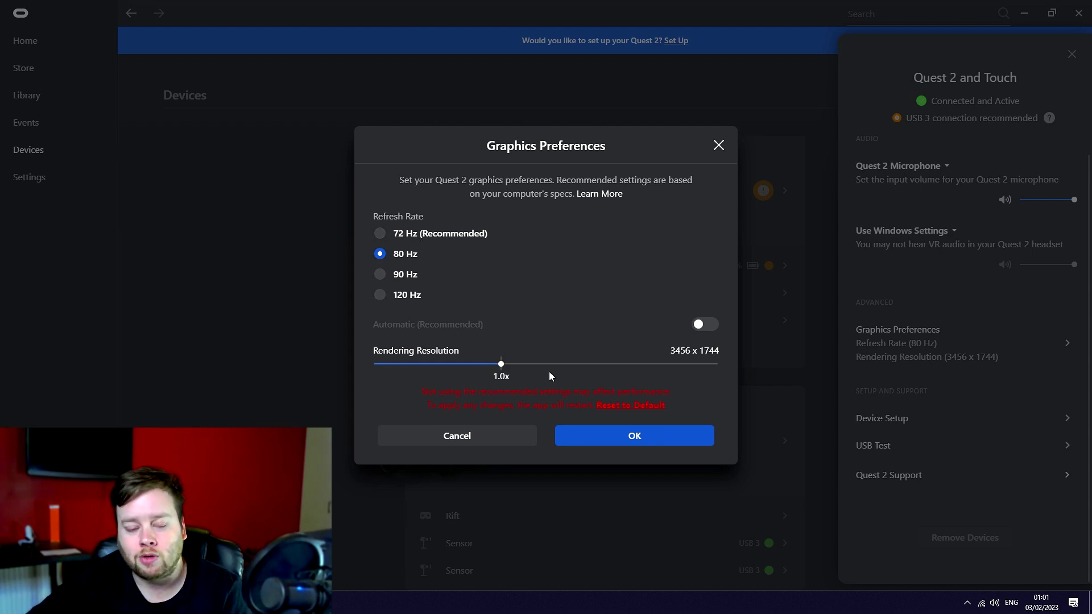
# - Try 72 and 90 Hz and a higher render resolution, then cancel, keeping 80 Hz and 3456 x 1744
pyautogui.click(405, 236)
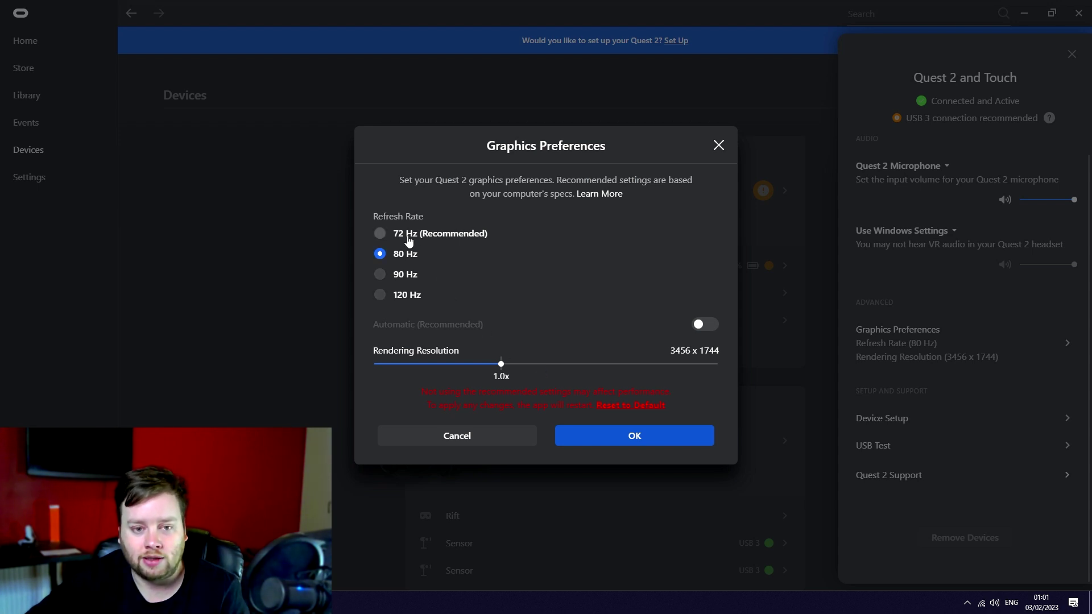
pyautogui.moveTo(501, 364)
pyautogui.mouseDown()
pyautogui.moveTo(517, 370)
pyautogui.moveTo(501, 367)
pyautogui.mouseUp()
pyautogui.click(382, 254)
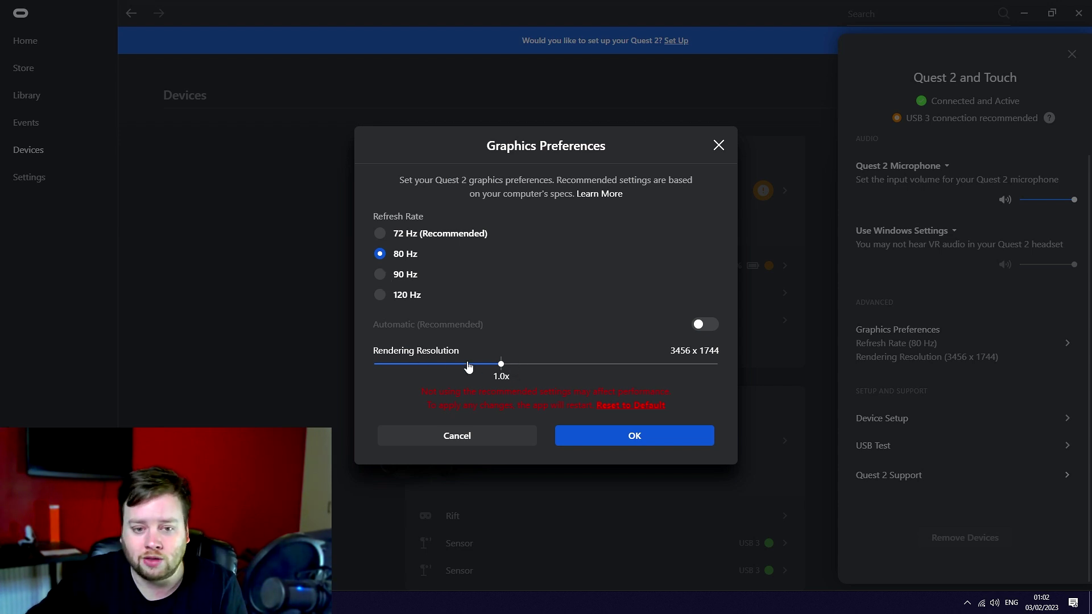
pyautogui.click(380, 234)
pyautogui.moveTo(501, 363)
pyautogui.mouseDown()
pyautogui.moveTo(540, 367)
pyautogui.moveTo(480, 370)
pyautogui.moveTo(517, 370)
pyautogui.moveTo(501, 368)
pyautogui.mouseUp()
pyautogui.click(382, 276)
pyautogui.click(398, 255)
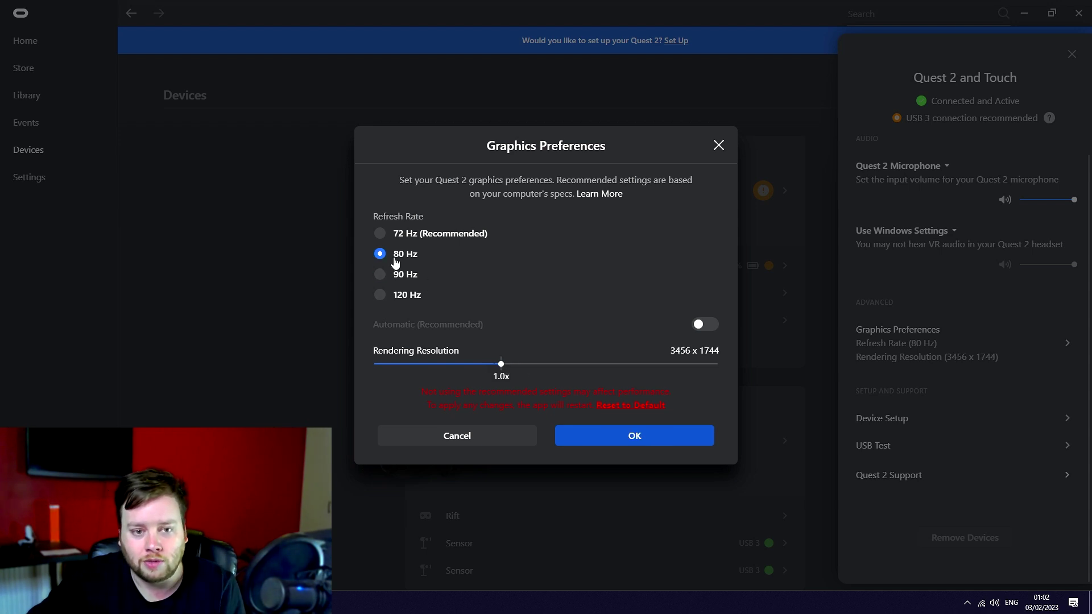
pyautogui.click(494, 441)
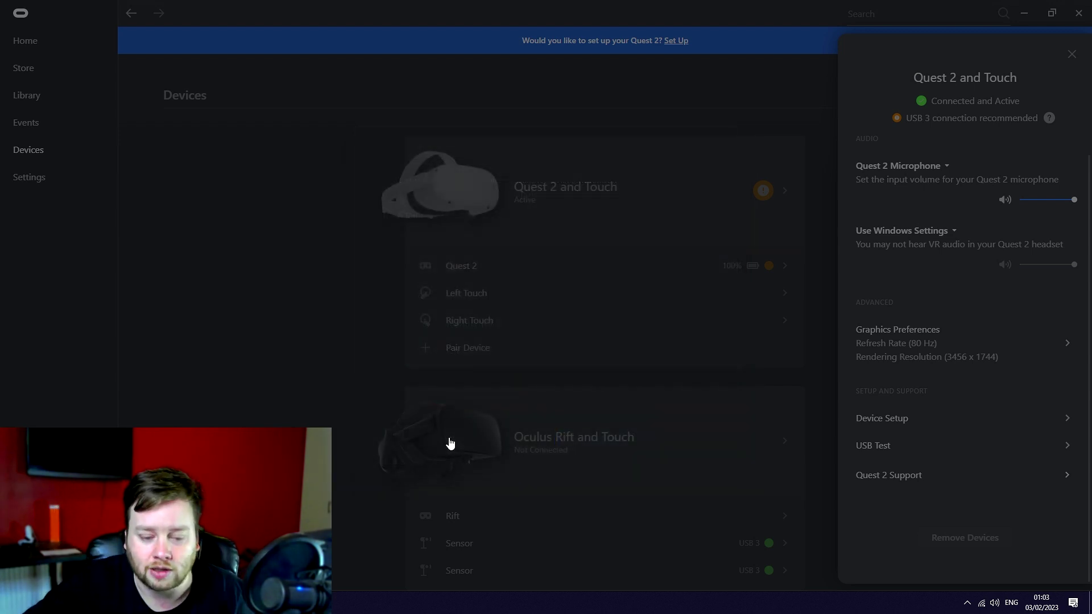
# - Close the Quest 2 panel and position the Oculus Debug Tool window beside the Oculus app
pyautogui.click(348, 315)
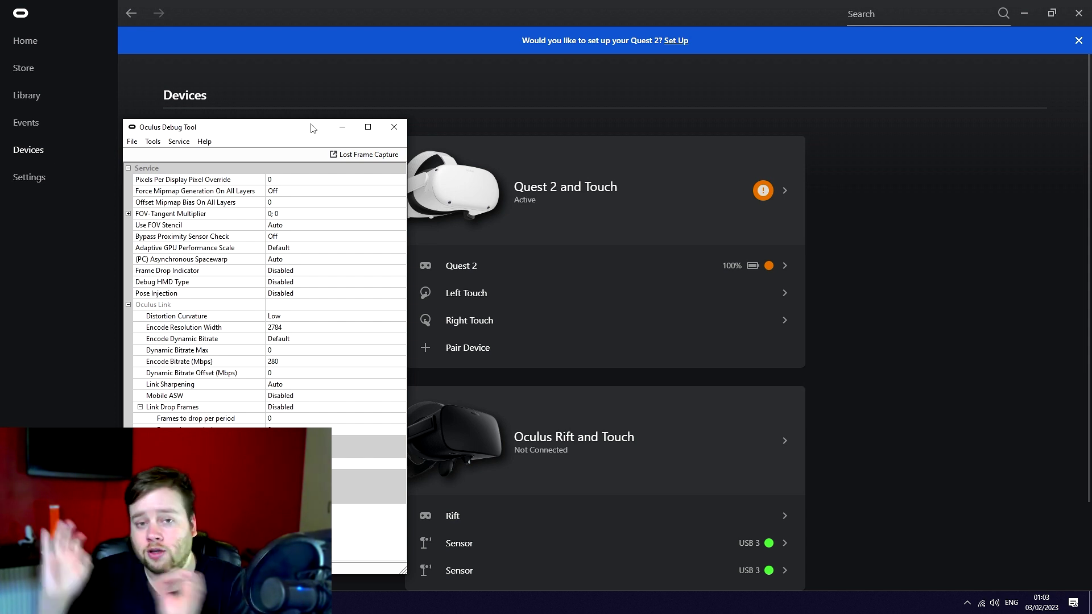
pyautogui.moveTo(311, 128); pyautogui.dragTo(338, 101)
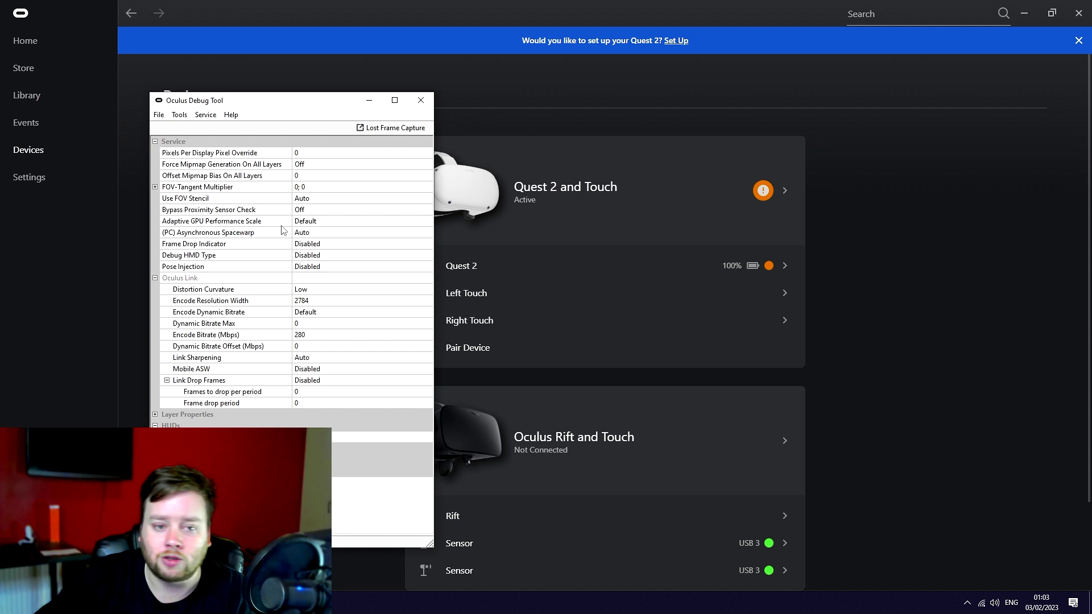
pyautogui.moveTo(282, 230)
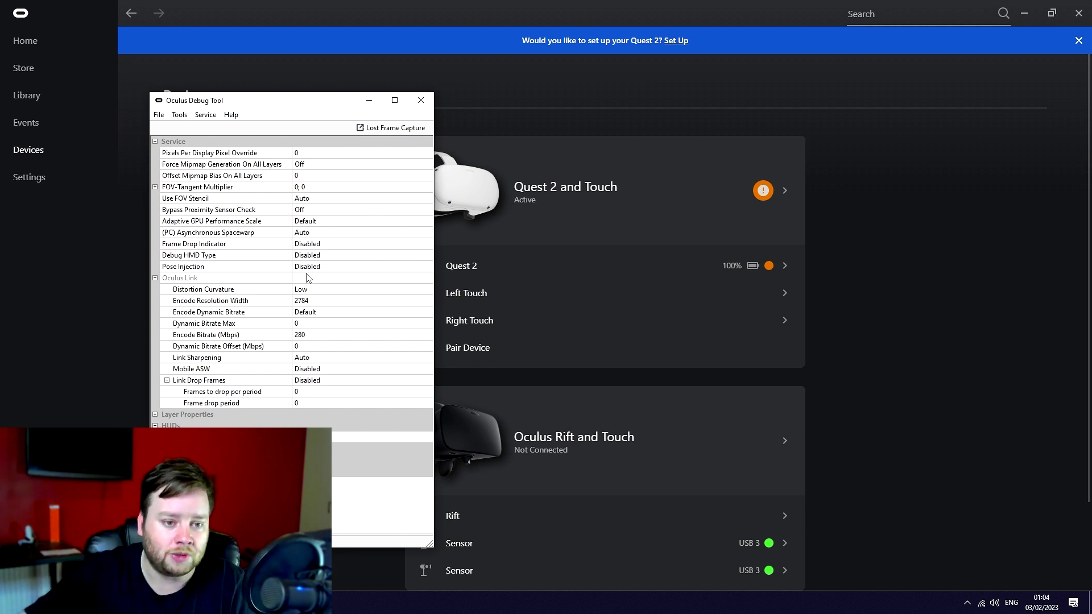
# - Confirm Encode Bitrate is 280 Mbps and inspect Encode Resolution Width and Distortion Curvature
pyautogui.click(212, 336)
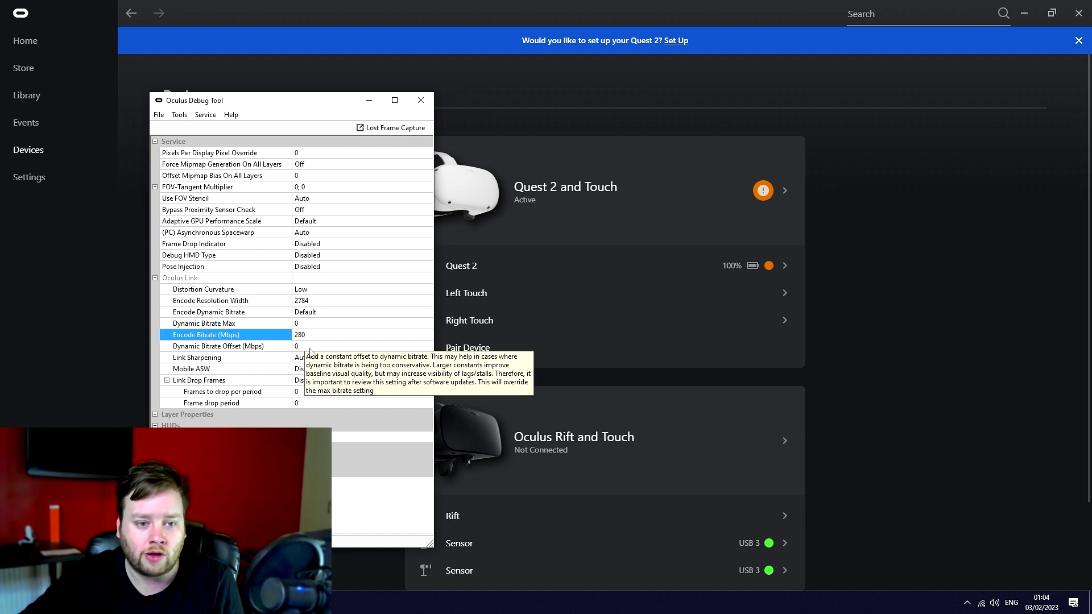
pyautogui.click(319, 336)
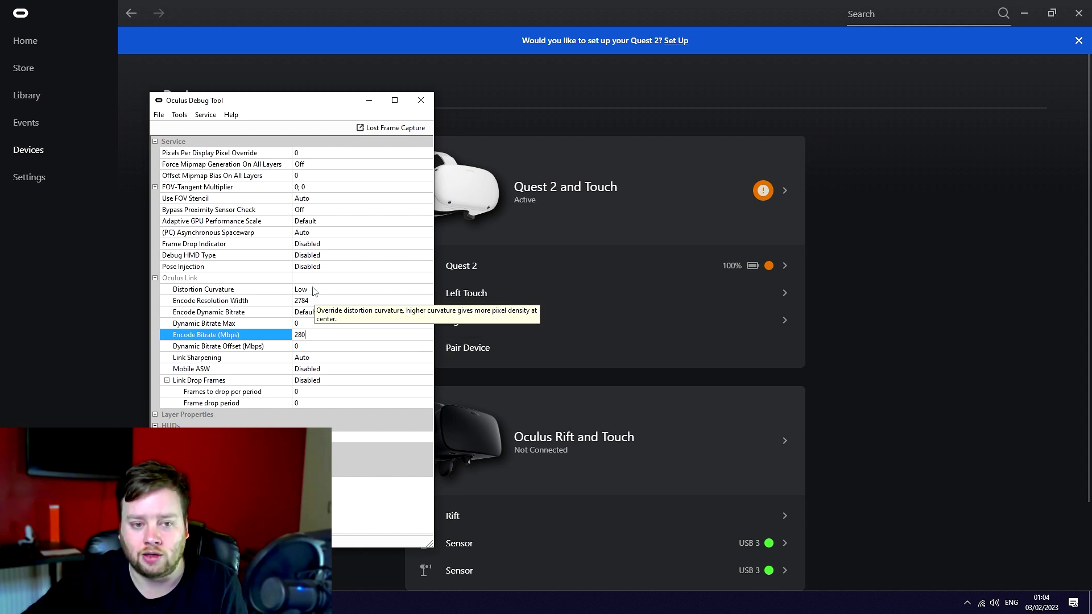
pyautogui.click(323, 314)
pyautogui.click(322, 300)
pyautogui.click(322, 290)
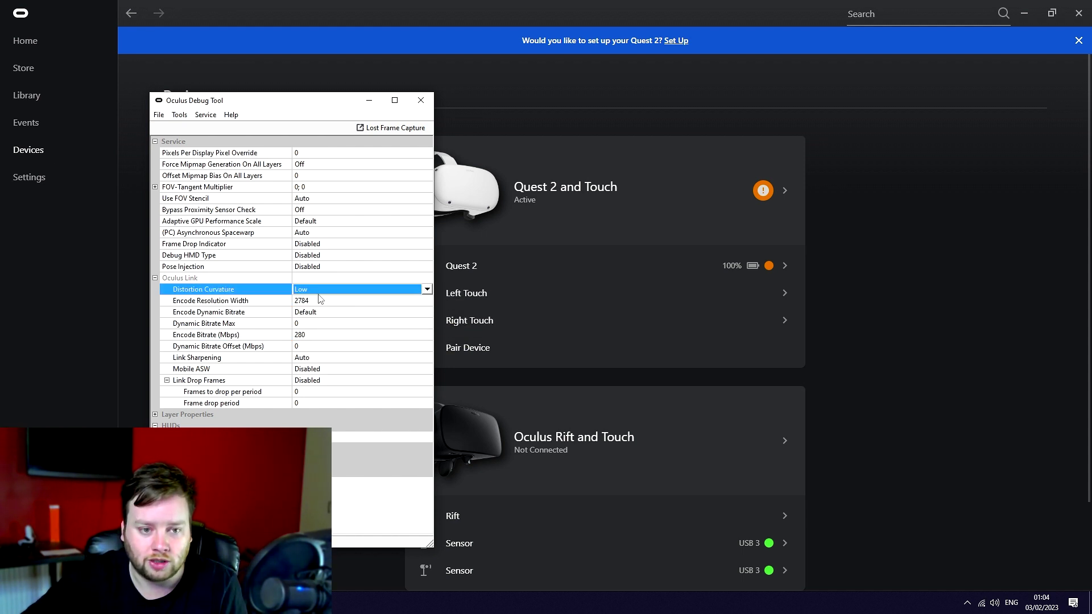
pyautogui.click(322, 300)
pyautogui.click(322, 293)
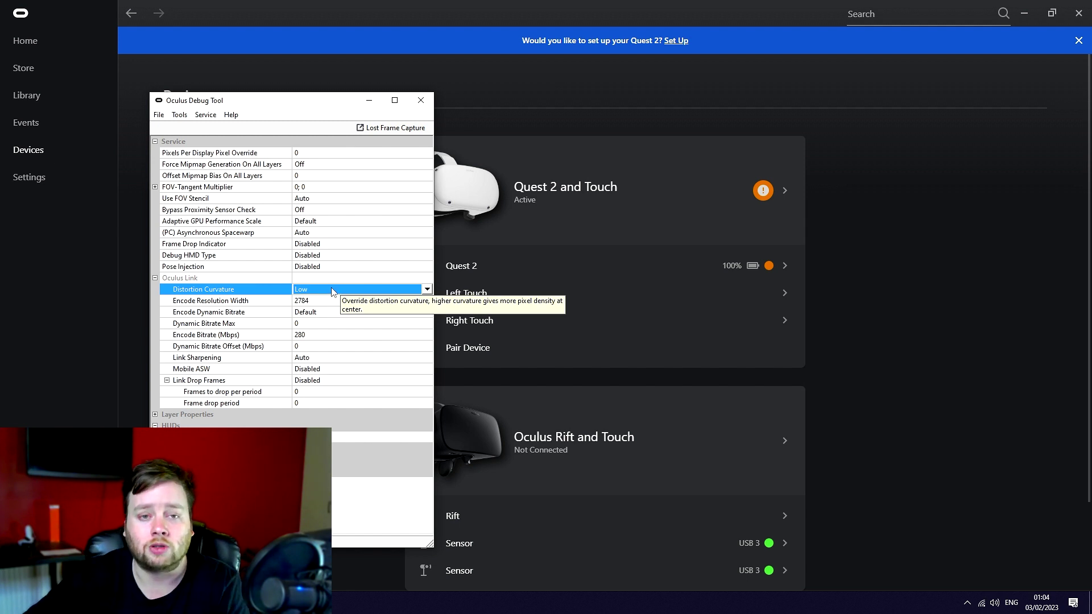
# - Recheck the Encode Bitrate, leave it at 280, and close the Debug Tool
pyautogui.click(319, 334)
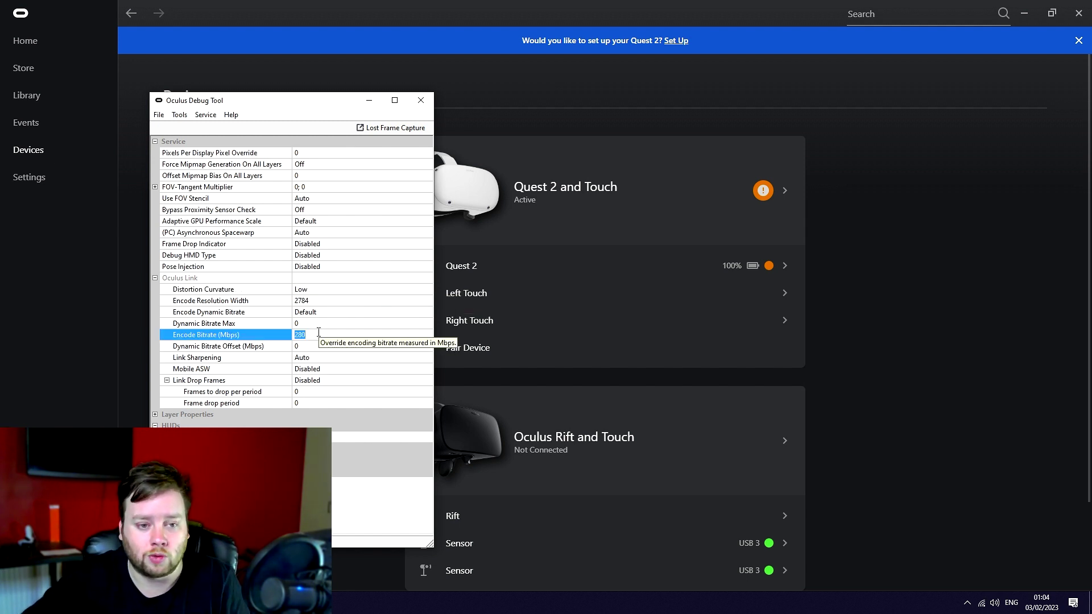
pyautogui.click(306, 335)
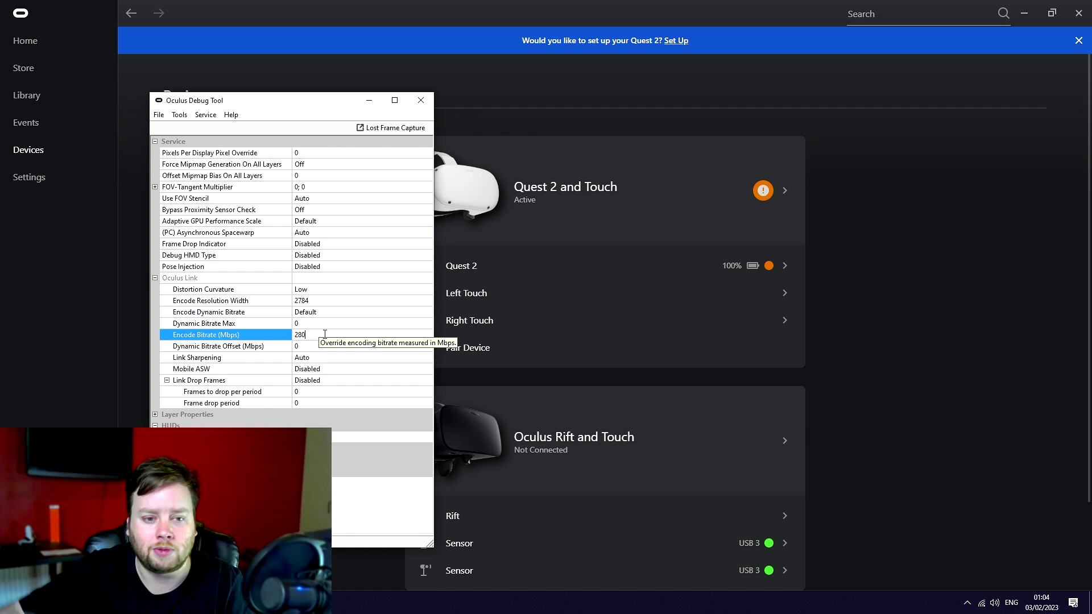
pyautogui.doubleClick(324, 334)
pyautogui.click(313, 338)
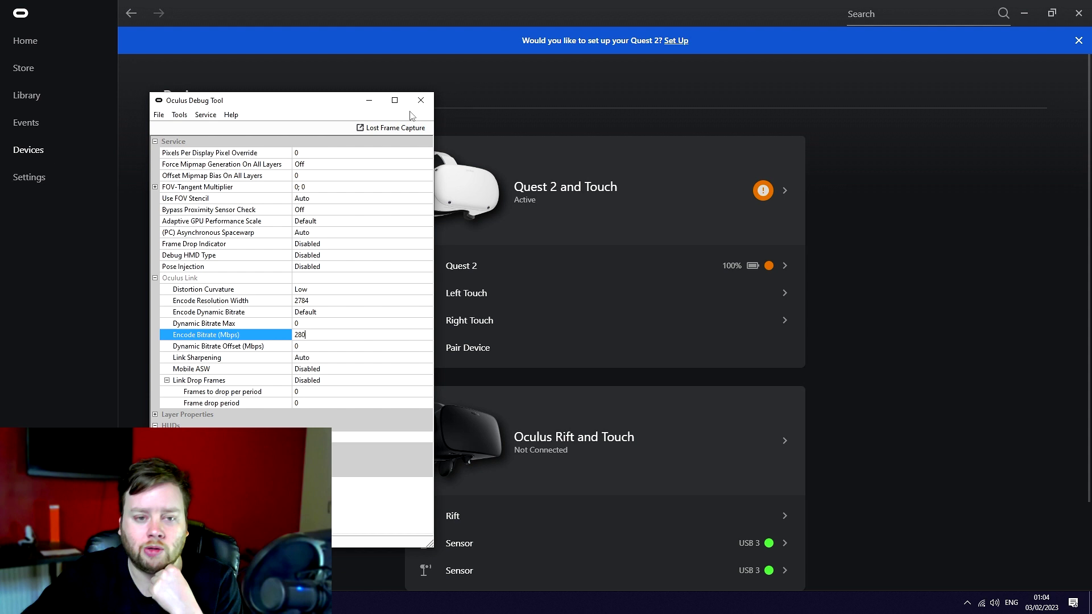
pyautogui.click(420, 100)
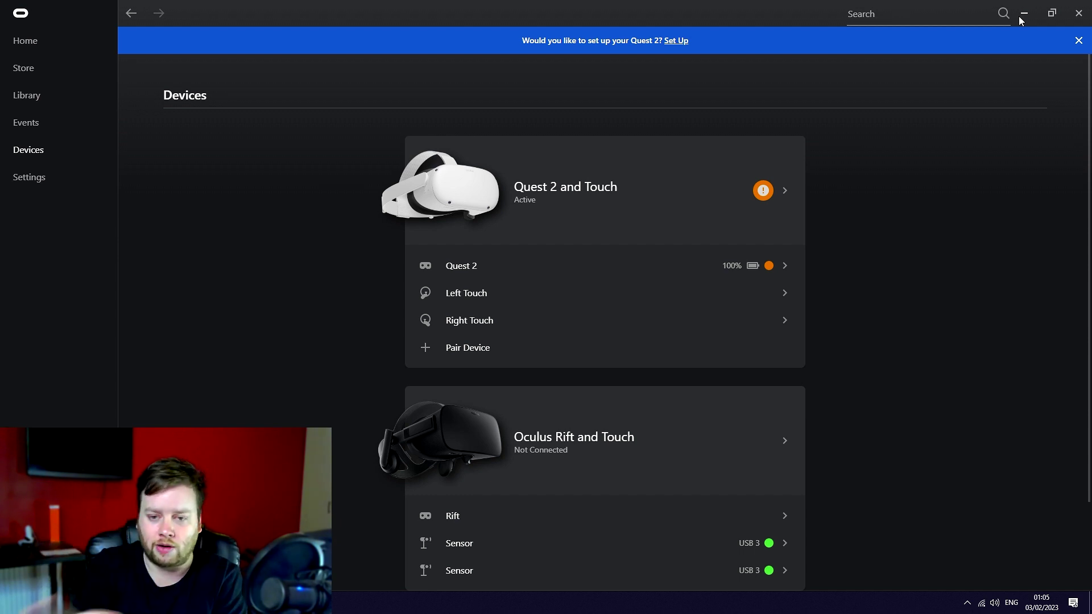
# - Open and close the Quest 2 details panel on the Devices page
pyautogui.click(704, 174)
pyautogui.click(705, 174)
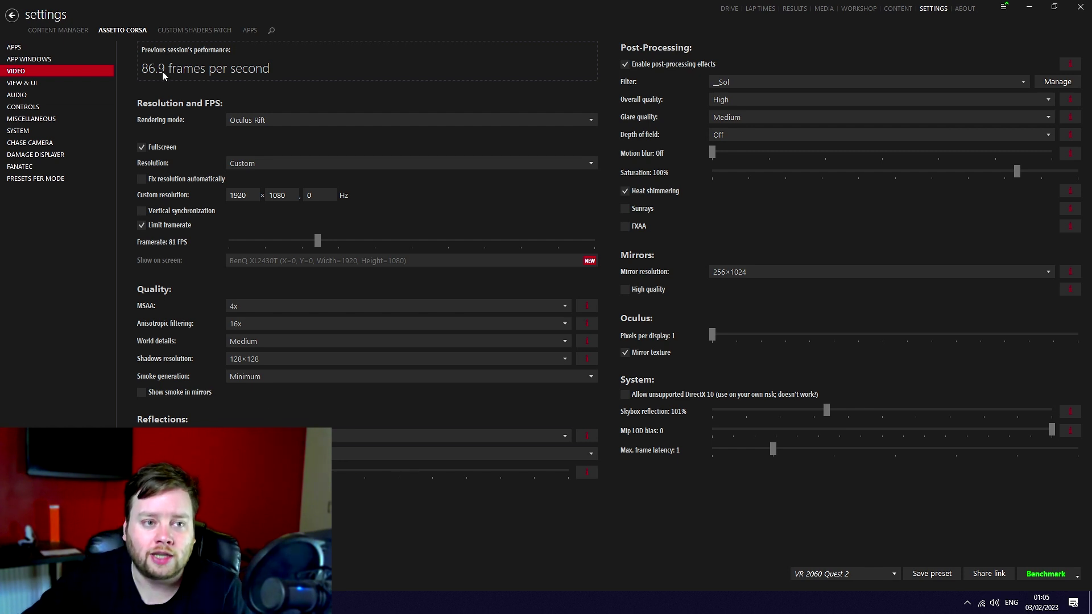
# - Leave MSAA at 4x and open the World details visual preview
pyautogui.moveTo(163, 70)
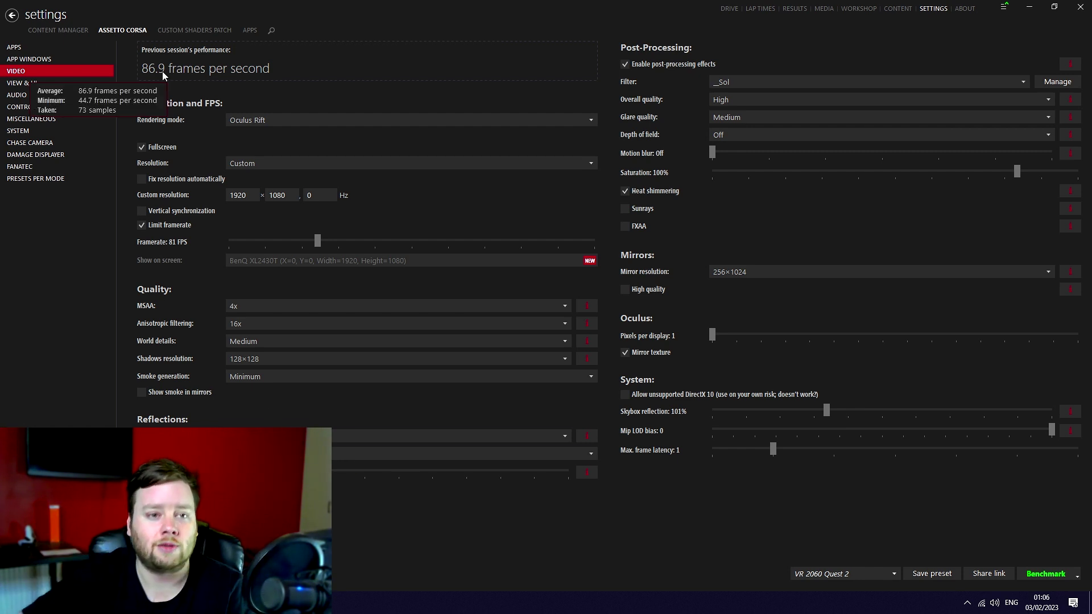
pyautogui.moveTo(244, 73)
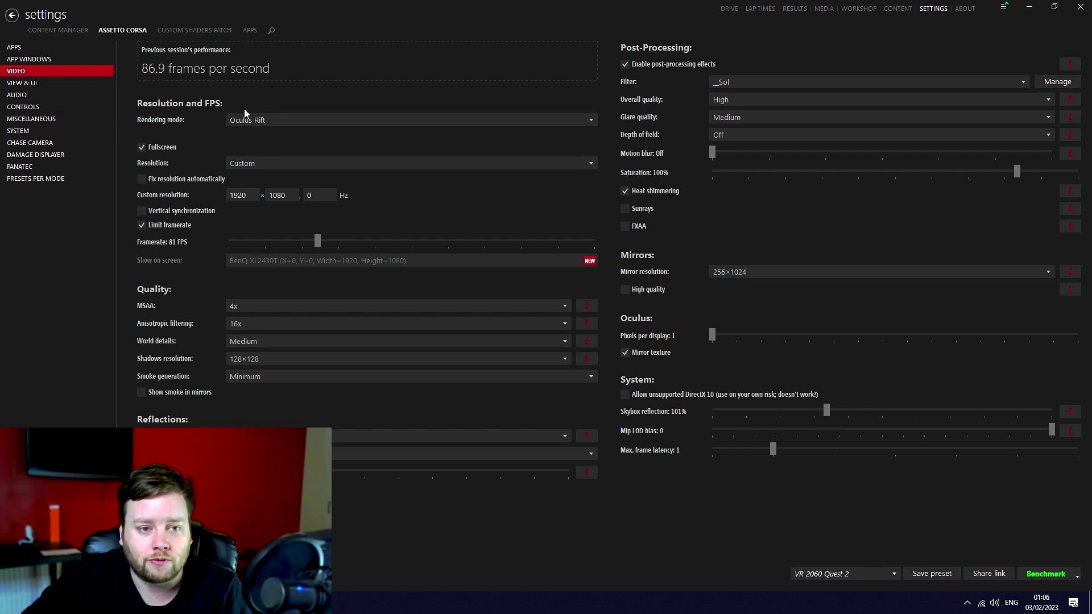
pyautogui.moveTo(435, 70)
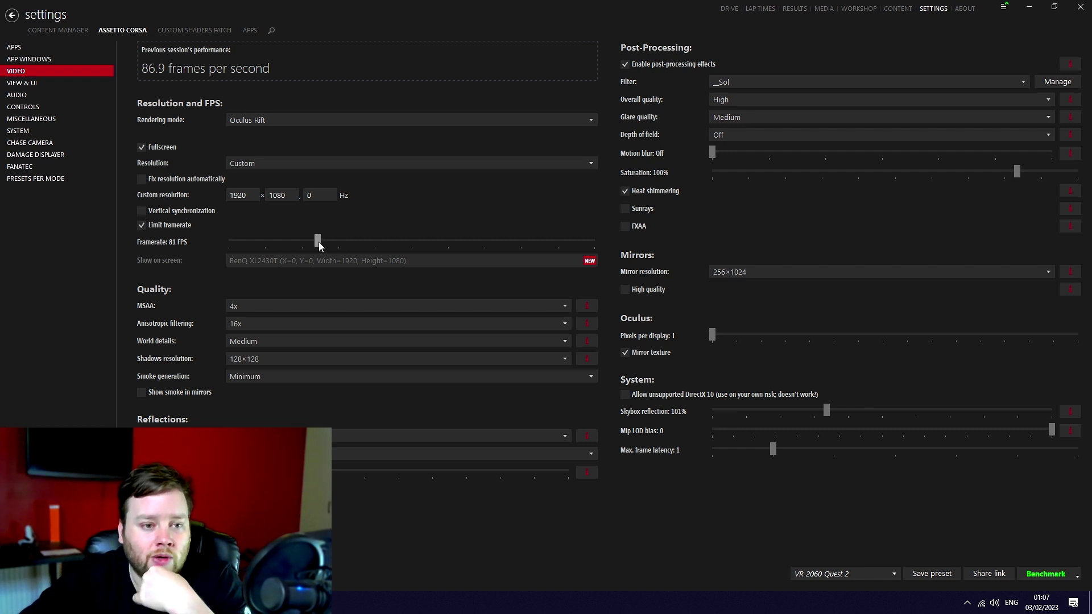
pyautogui.click(290, 300)
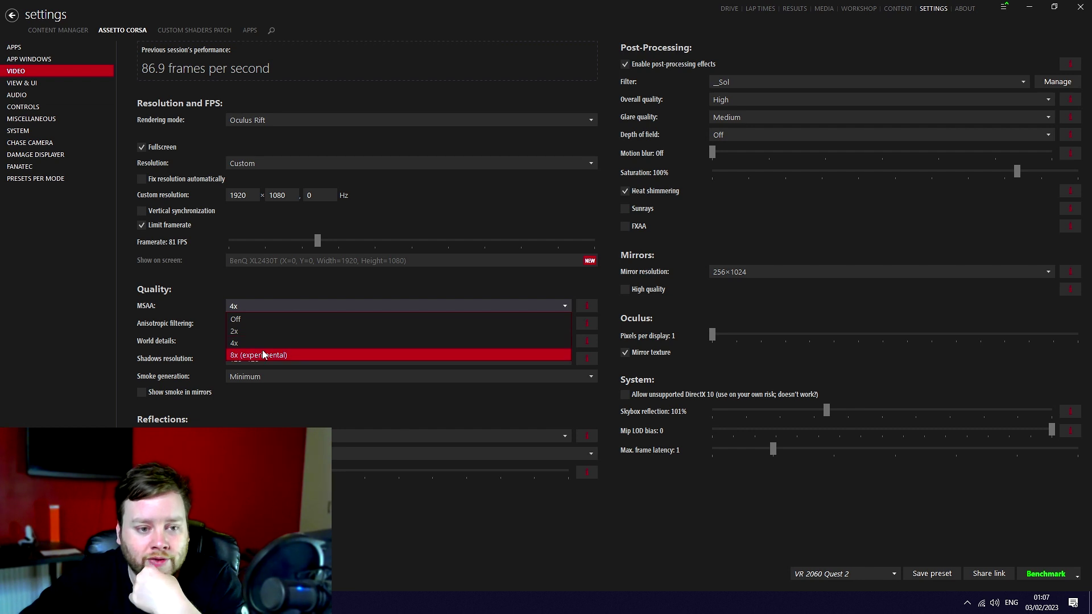
pyautogui.click(184, 321)
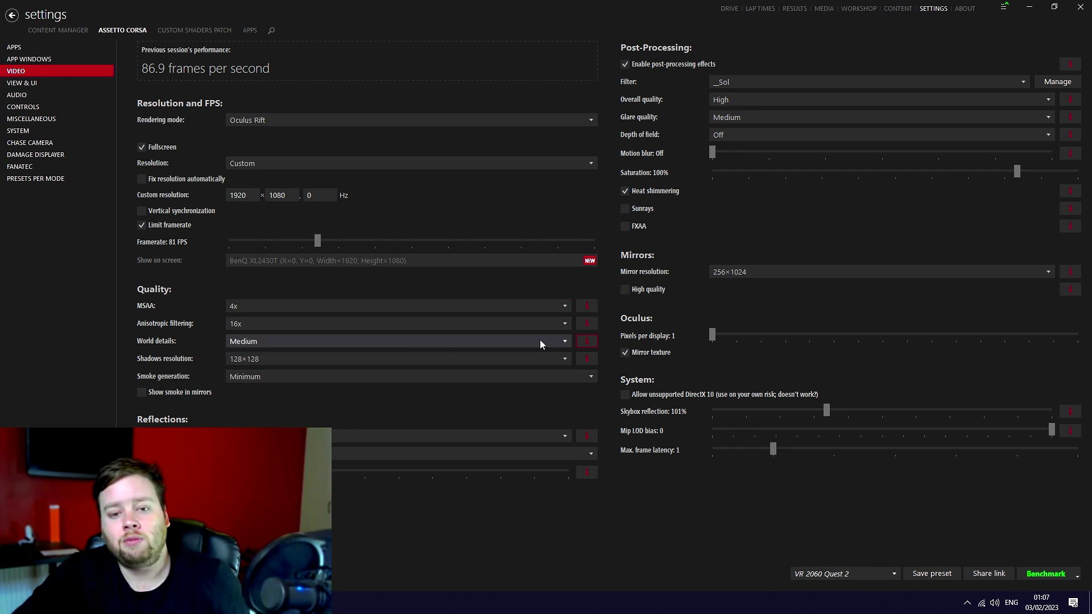
pyautogui.click(587, 341)
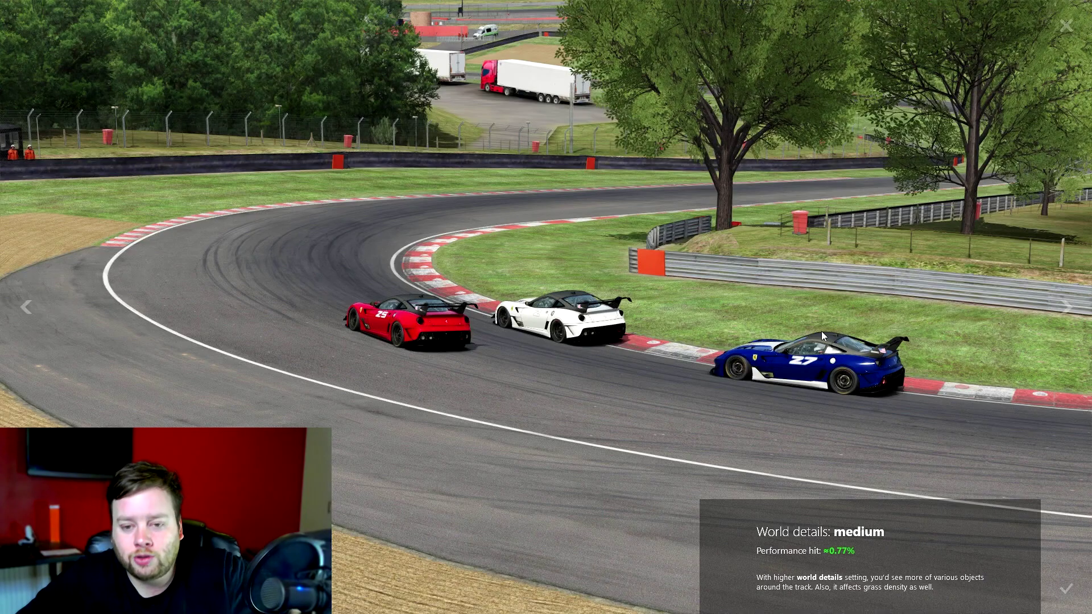
# - Compare World details previews from medium up to maximum, then close with Medium kept
pyautogui.click(1072, 307)
pyautogui.click(1072, 308)
pyautogui.click(1072, 308)
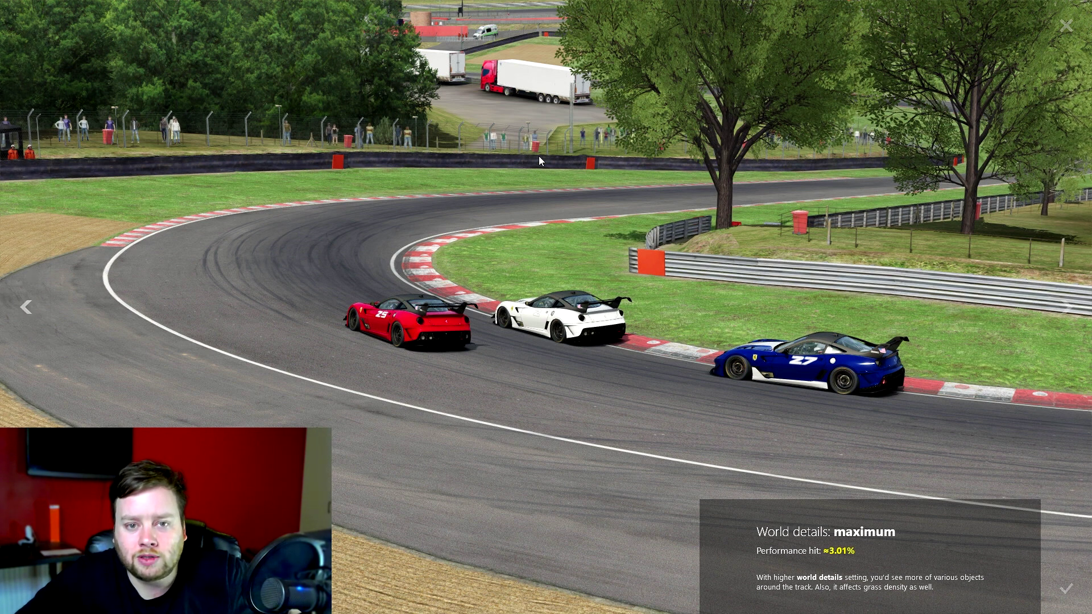
pyautogui.click(12, 307)
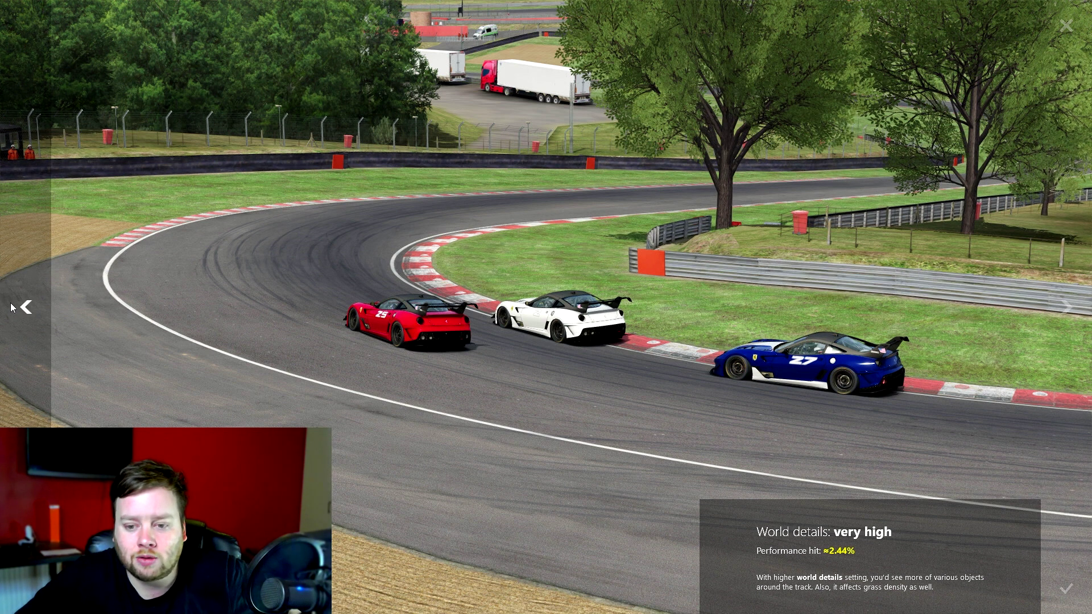
pyautogui.click(11, 307)
pyautogui.click(11, 307)
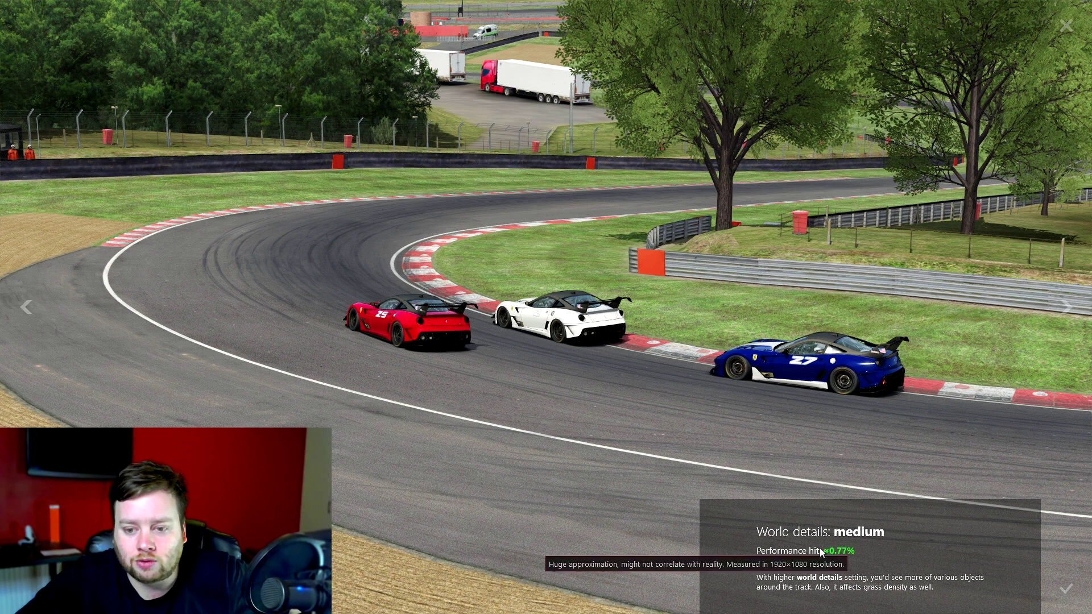
pyautogui.click(1067, 307)
pyautogui.moveTo(837, 556)
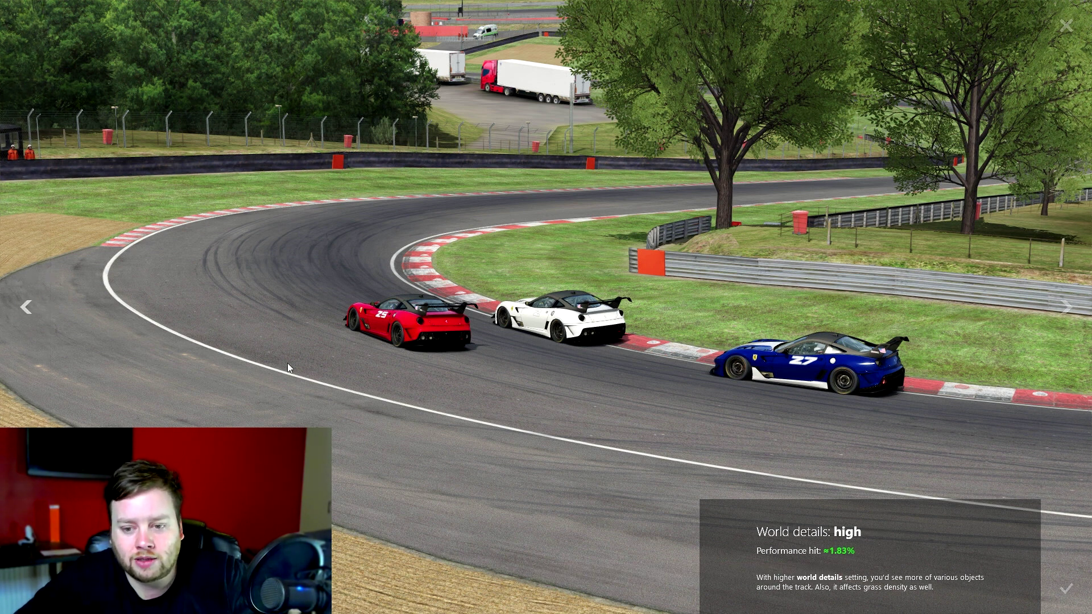
pyautogui.click(24, 306)
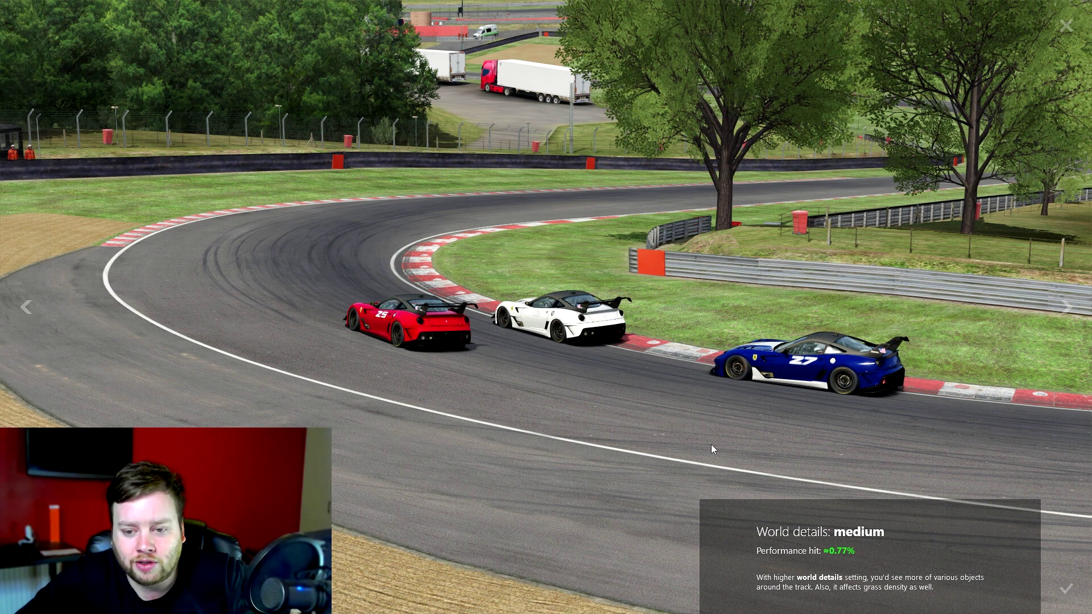
pyautogui.moveTo(845, 553)
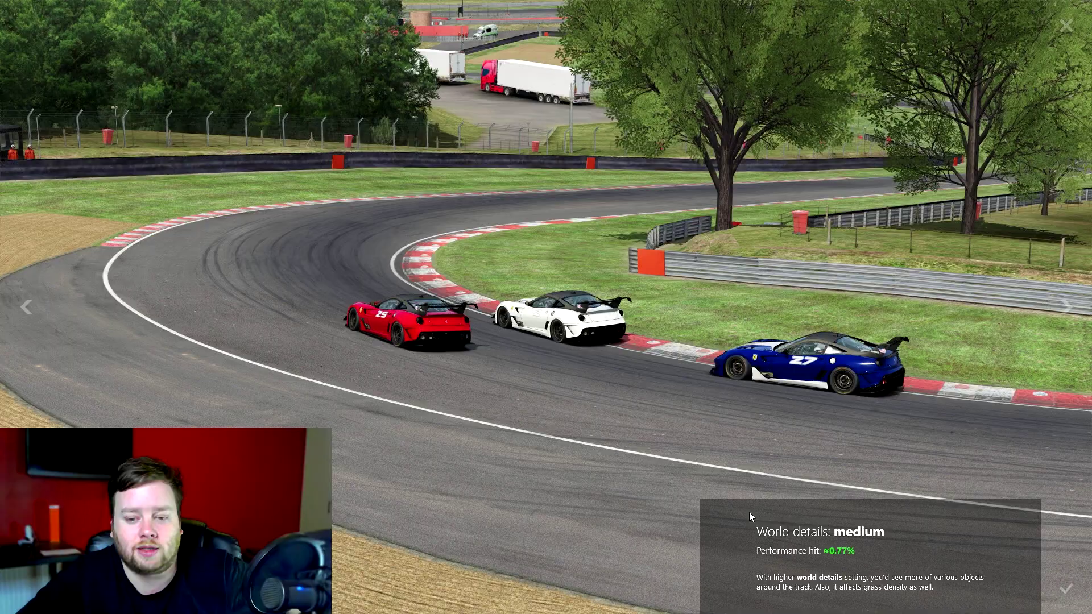
pyautogui.press('Escape')
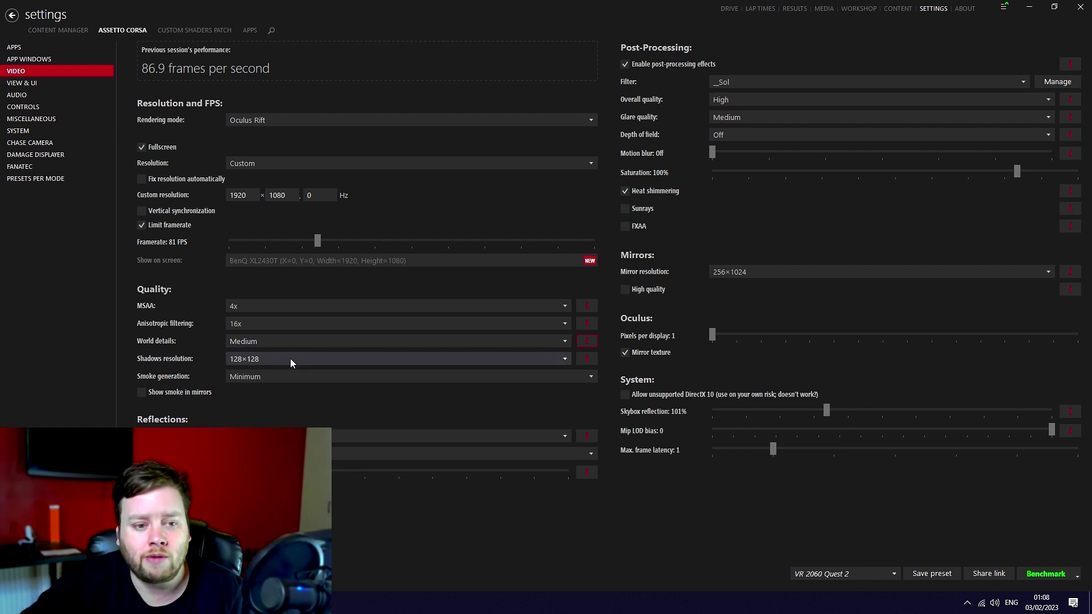
# - Check the Shadows resolution options, leaving it at 128×128
pyautogui.click(265, 358)
pyautogui.click(202, 356)
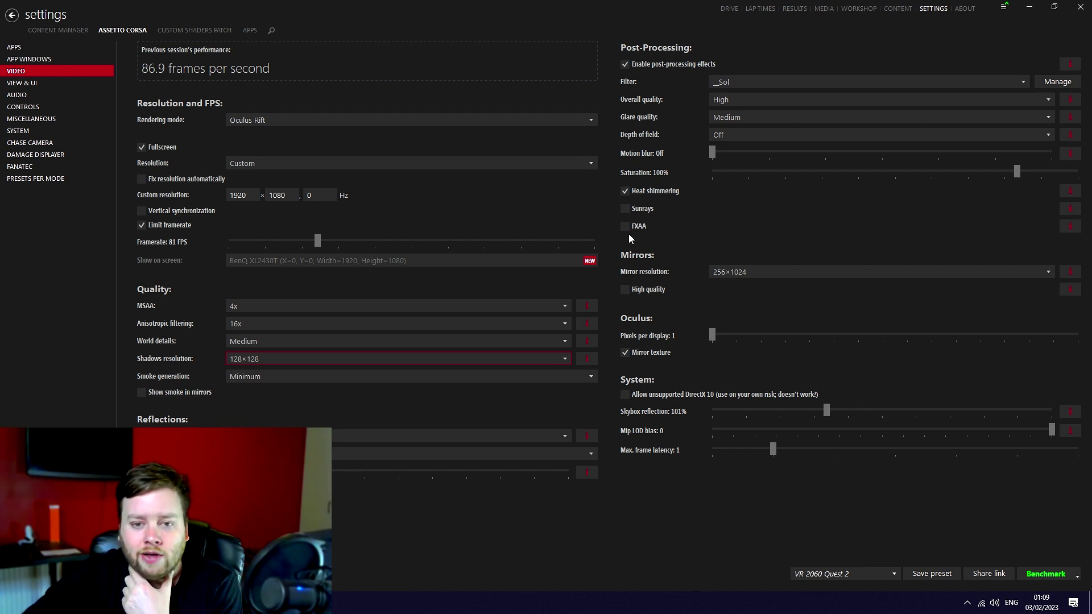
# - Check the mirror resolution options, keeping 256×1024
pyautogui.click(775, 273)
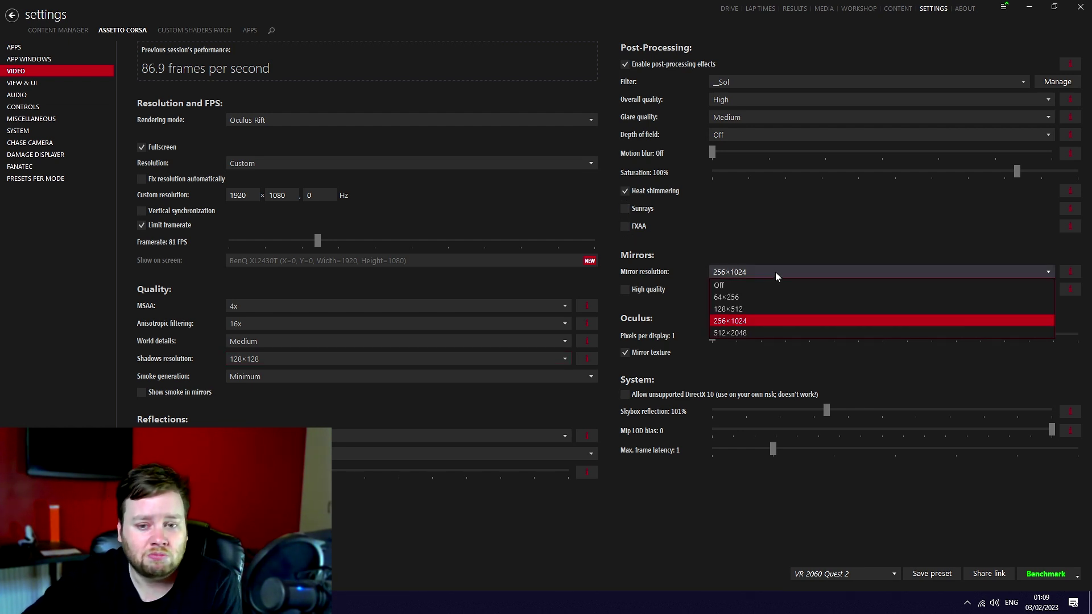
pyautogui.click(775, 272)
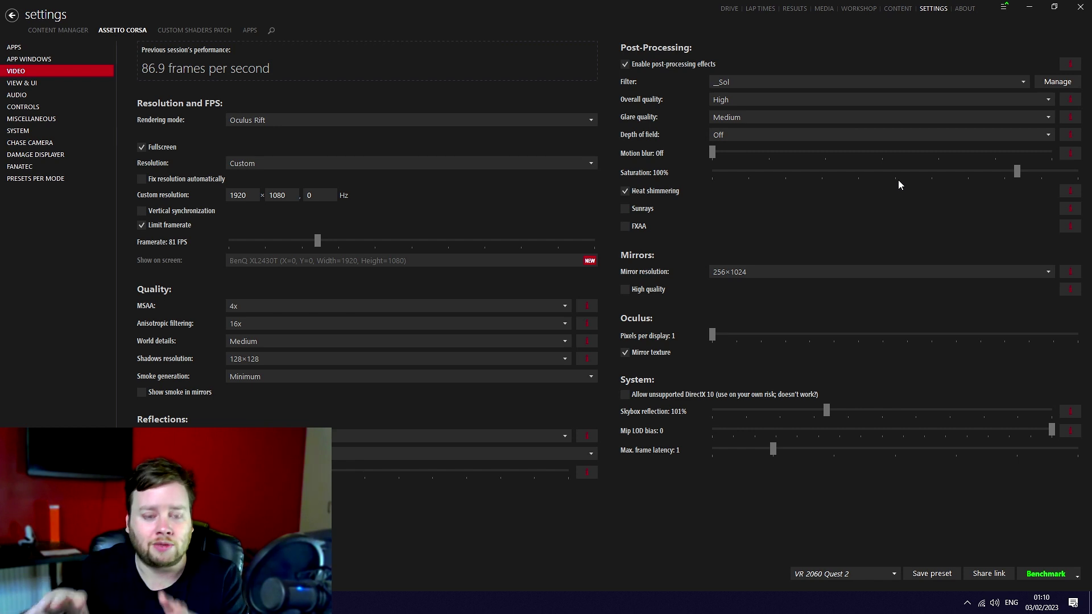
pyautogui.moveTo(382, 70)
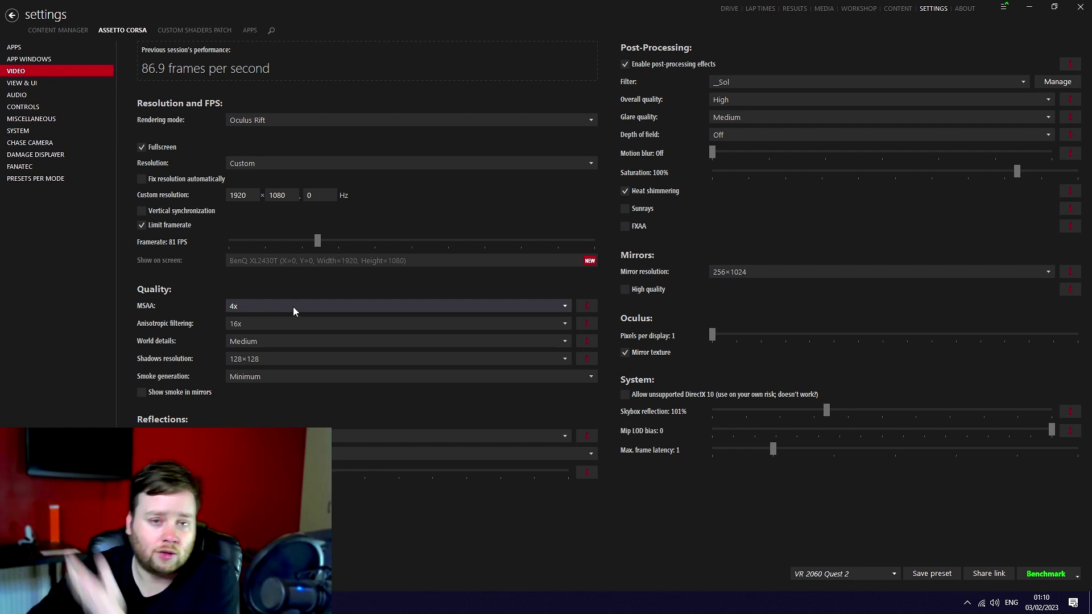
# - Switch to Custom Shaders Patch and scroll through the General Patch settings
pyautogui.click(194, 29)
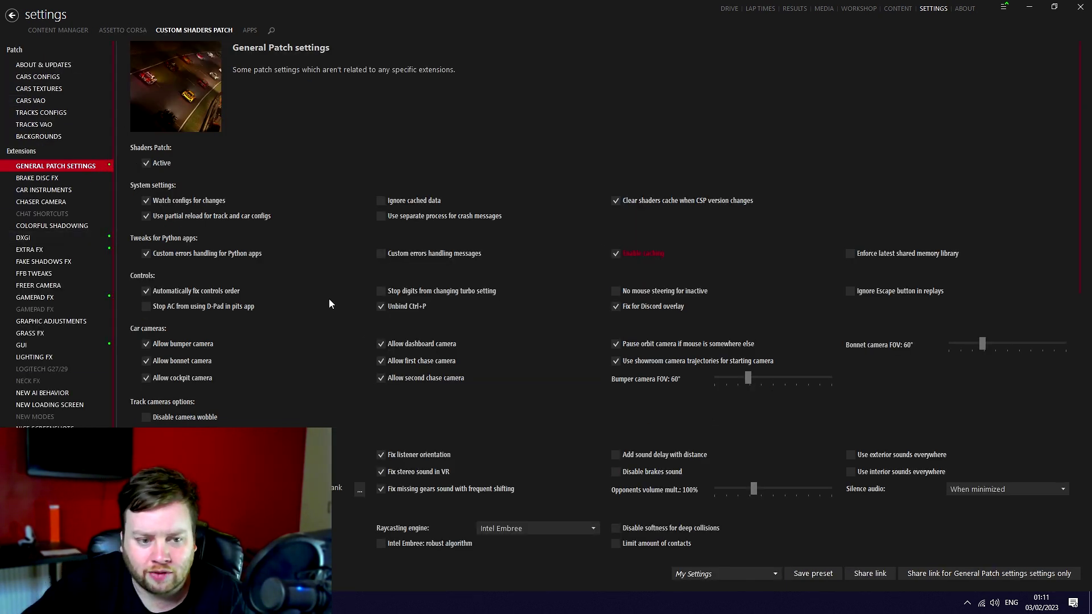
pyautogui.scroll(-3, 330, 318)
pyautogui.scroll(-7, 336, 354)
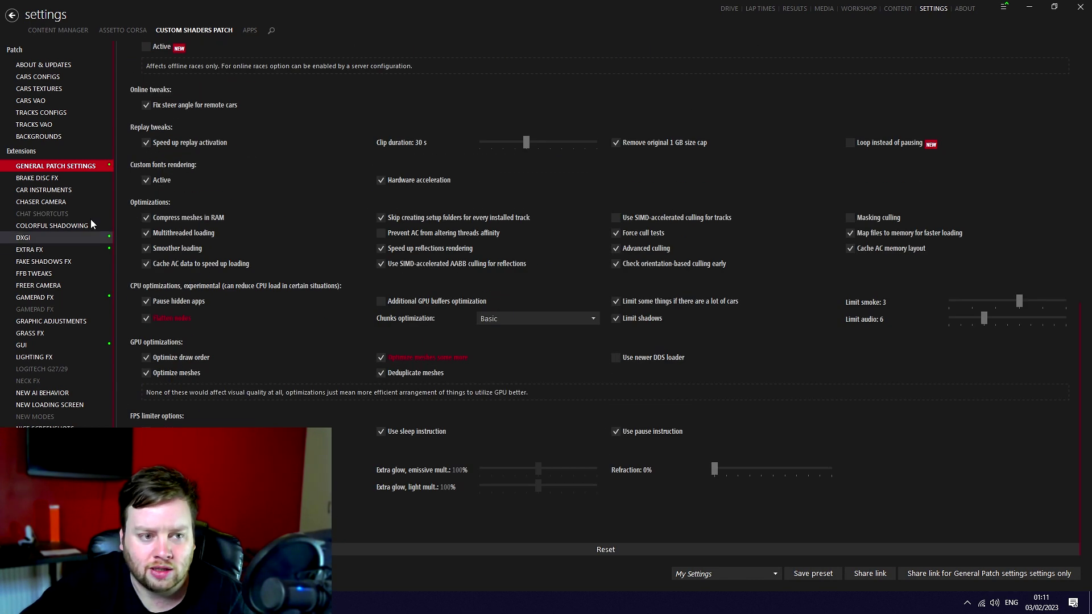
pyautogui.scroll(7, 325, 325)
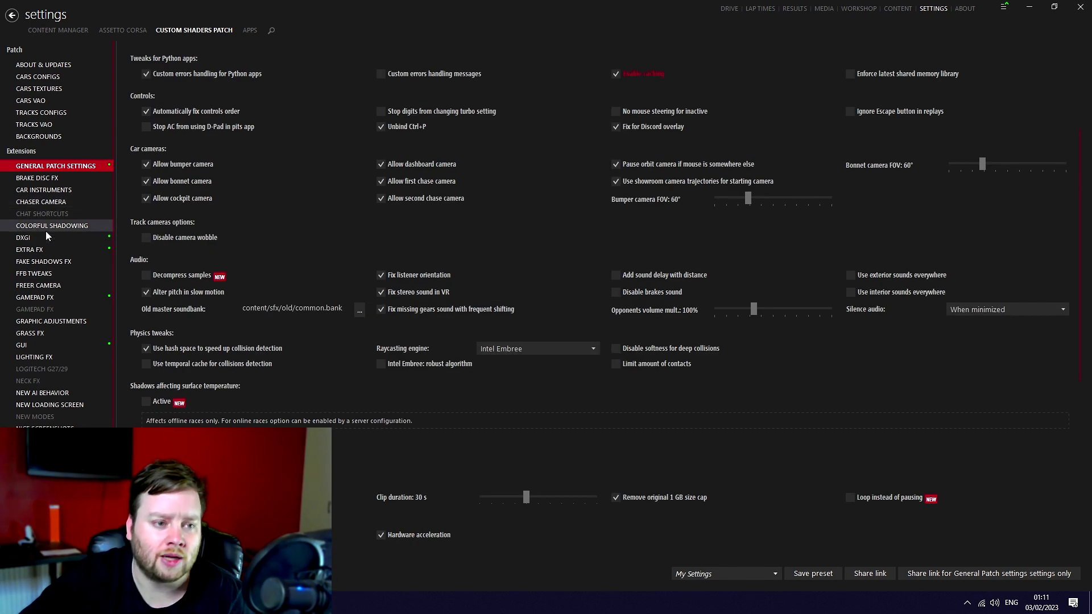
# - Open the Extra FX extension settings and scroll through its options
pyautogui.click(64, 250)
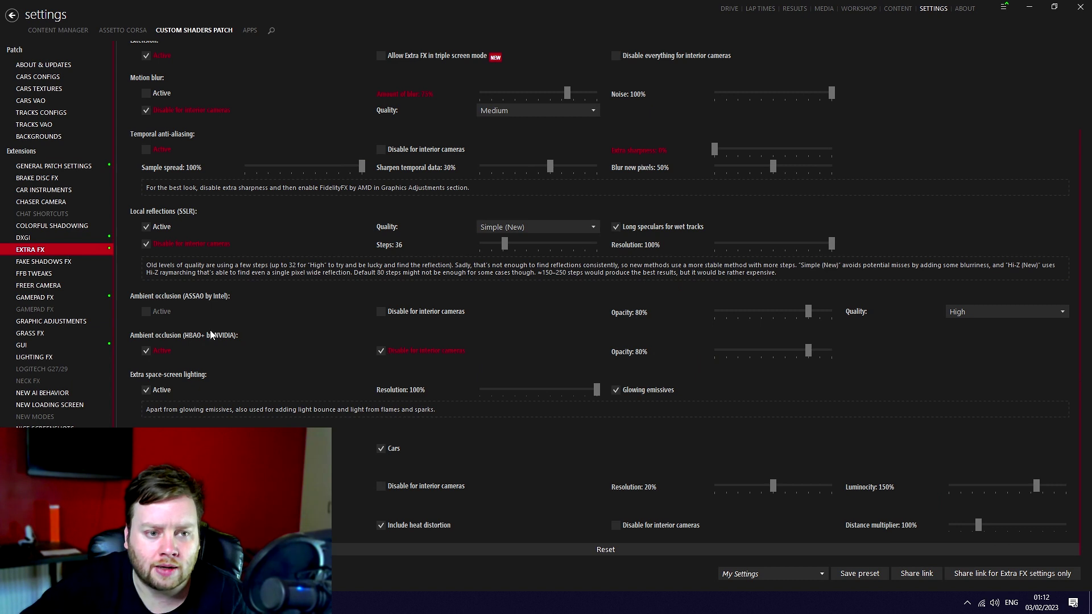
pyautogui.scroll(2, 188, 267)
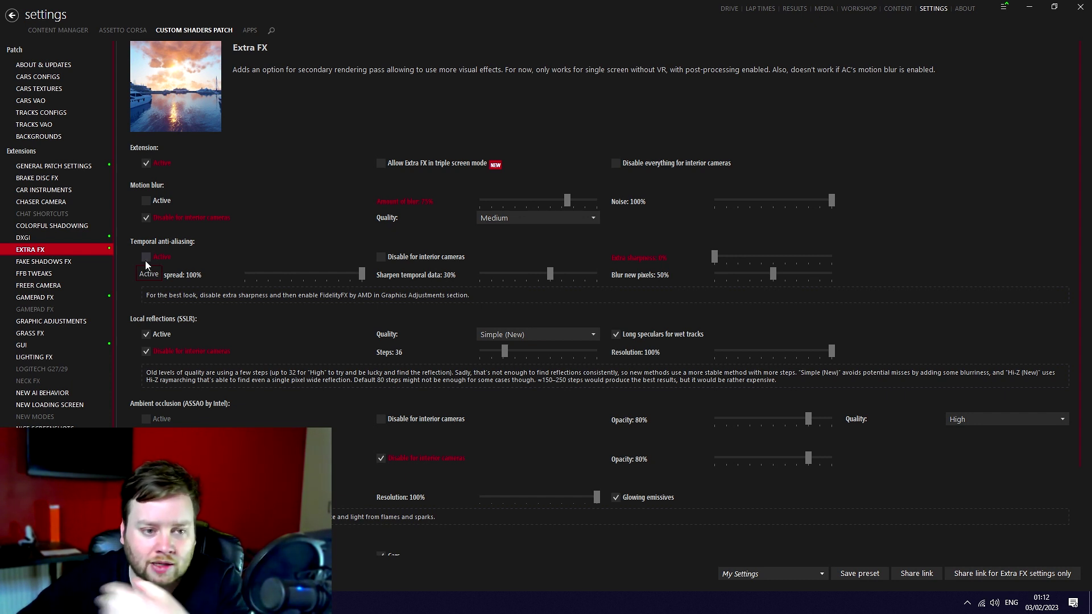
pyautogui.scroll(-3, 171, 279)
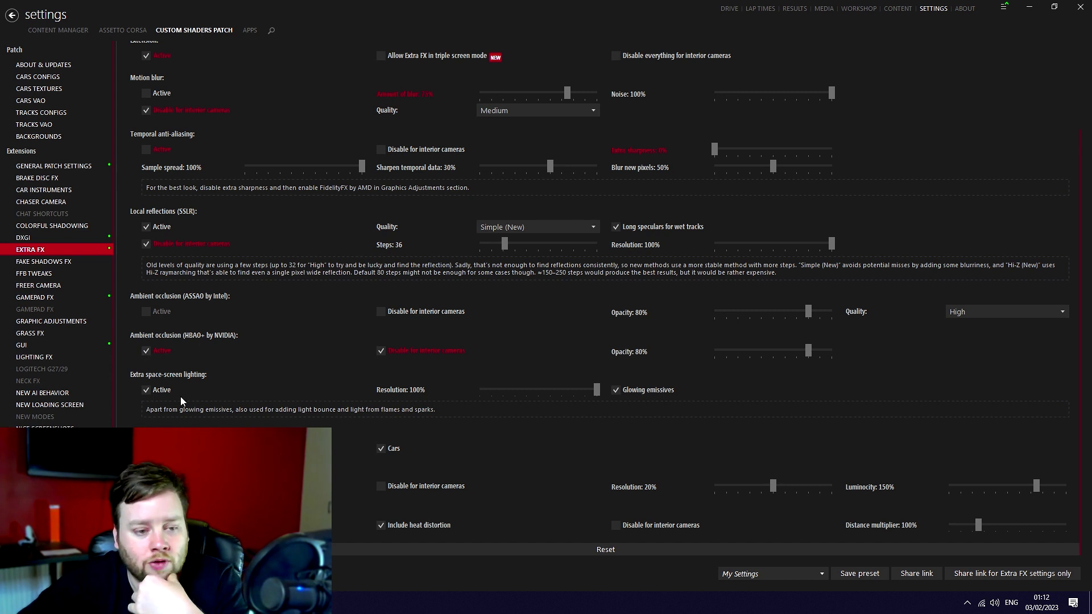
pyautogui.click(59, 322)
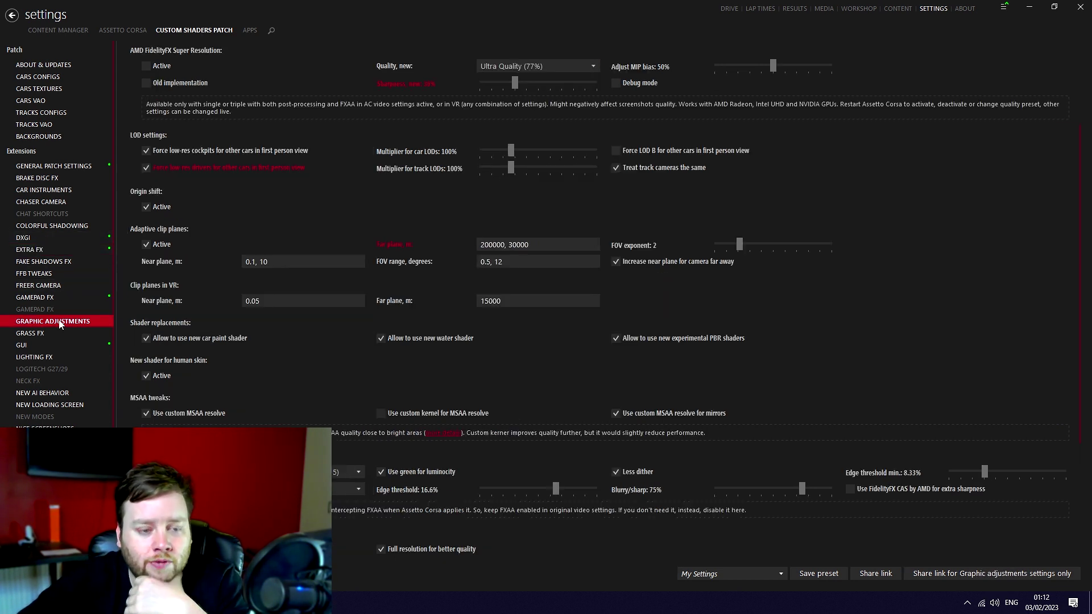
pyautogui.scroll(3, 210, 309)
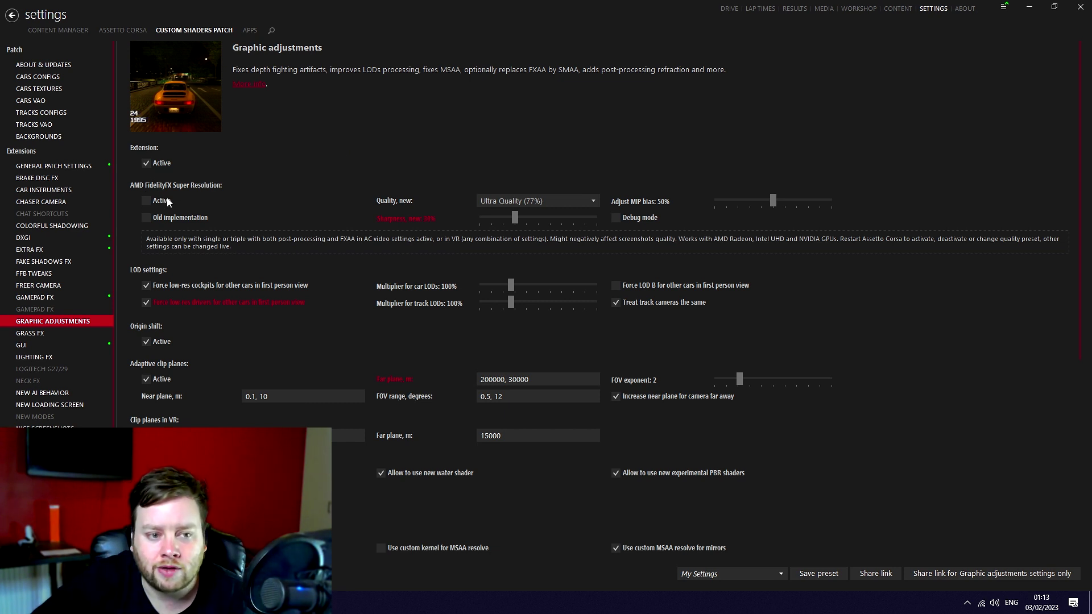
pyautogui.scroll(-8, 233, 299)
pyautogui.scroll(-4, 249, 293)
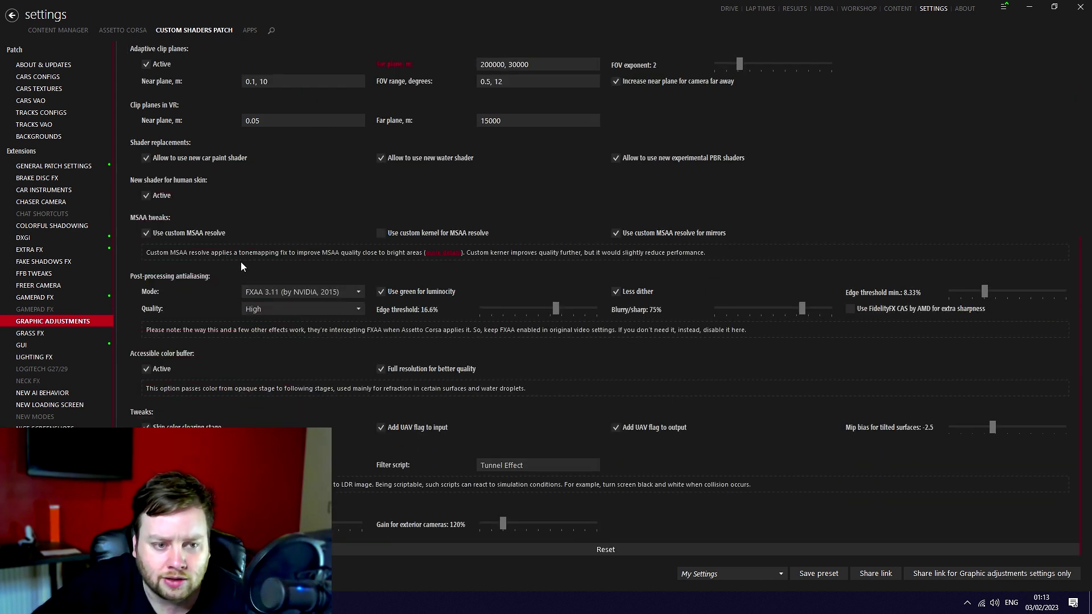
pyautogui.scroll(9, 209, 238)
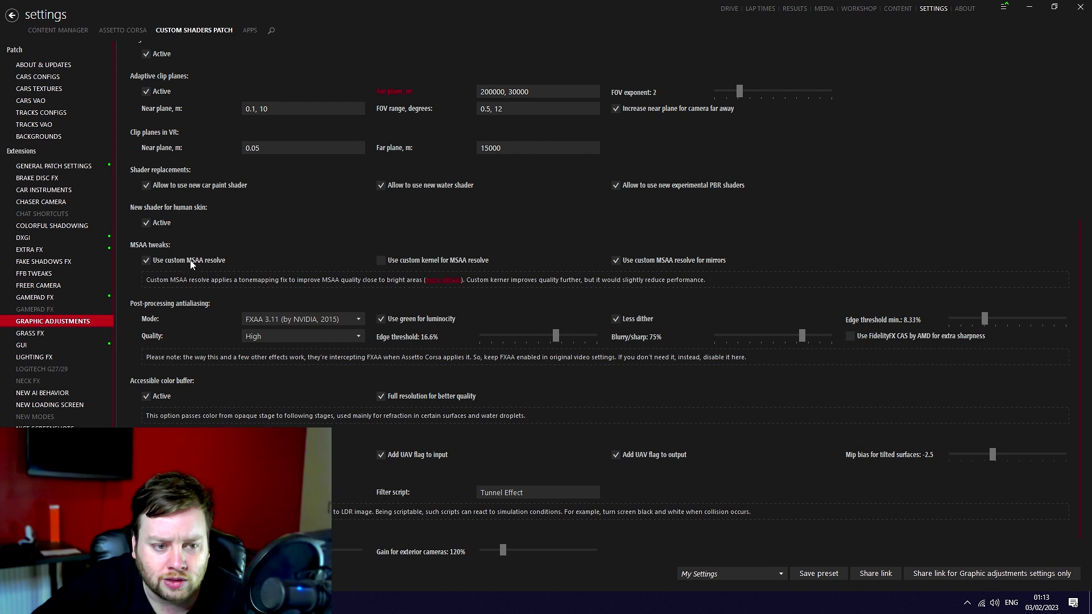
pyautogui.scroll(1, 370, 359)
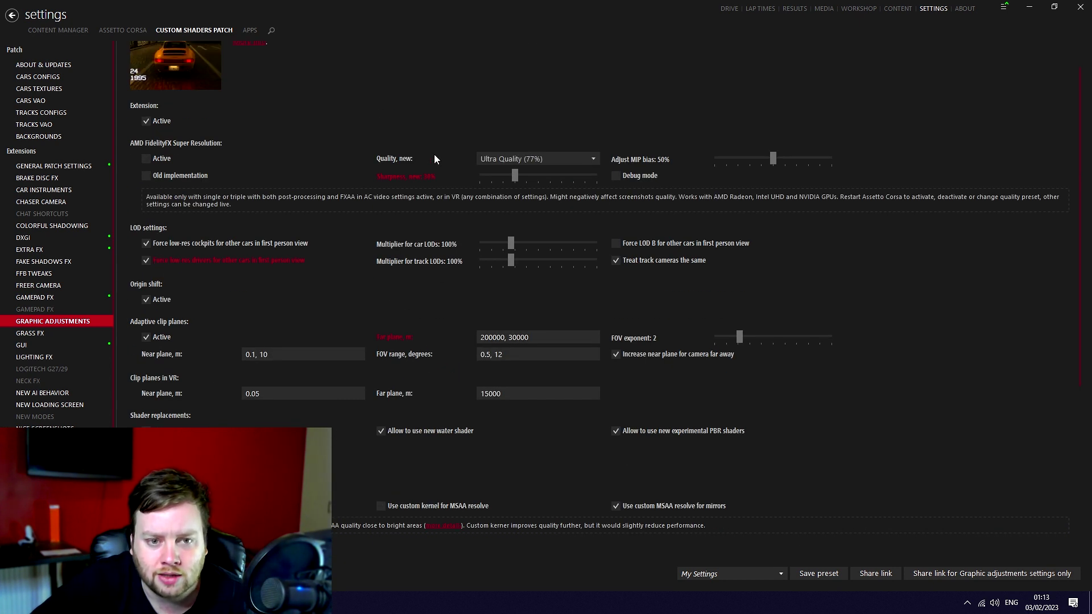
# - Step through the Lighting FX, Particles FX and Rain FX extensions to reach Weather FX
pyautogui.scroll(-1, 55, 332)
pyautogui.click(63, 330)
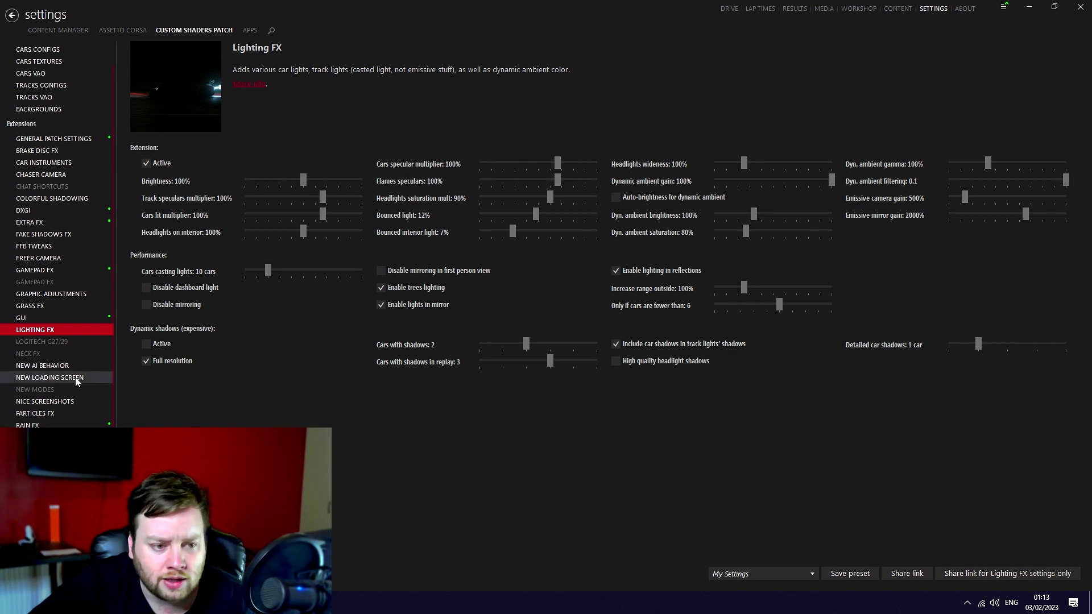
pyautogui.click(71, 414)
pyautogui.click(59, 425)
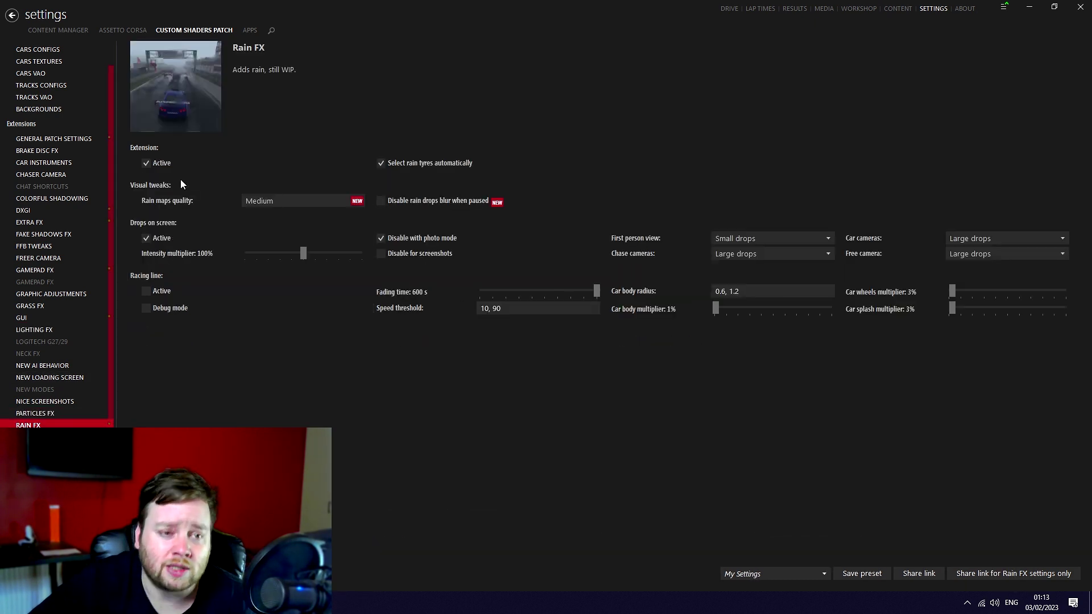
pyautogui.scroll(-1, 57, 408)
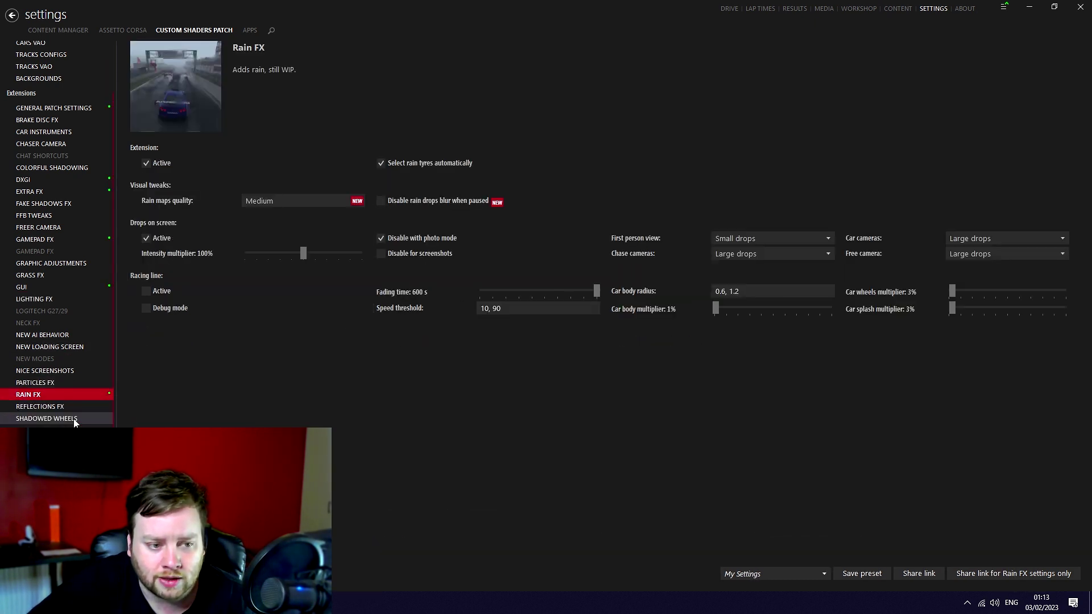
pyautogui.click(57, 489)
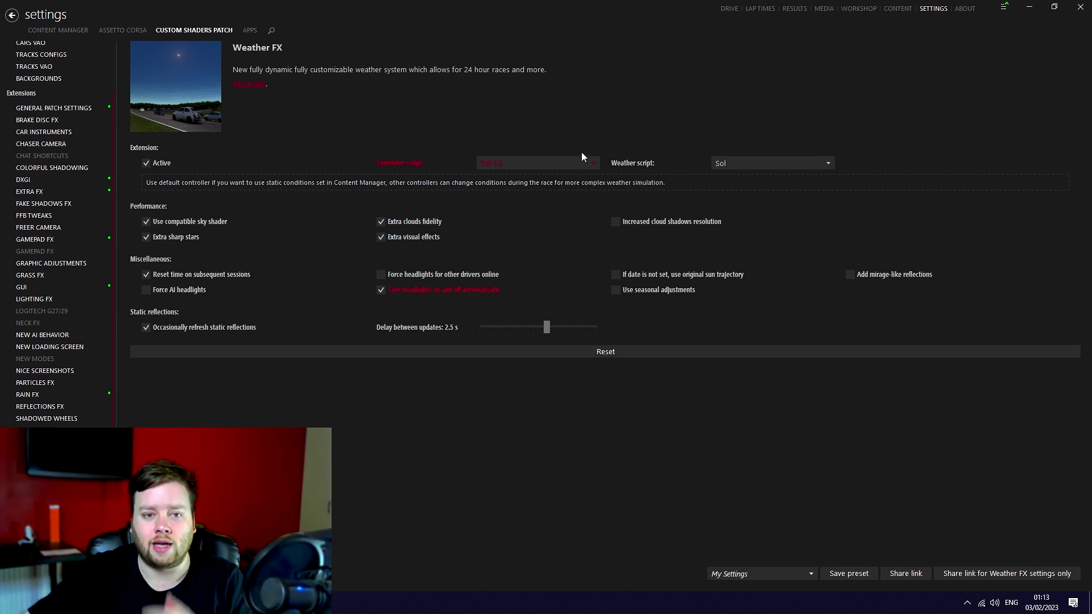
# - Review the controller and weather script lists, keeping Sol 2.2 and Sol selected
pyautogui.click(536, 165)
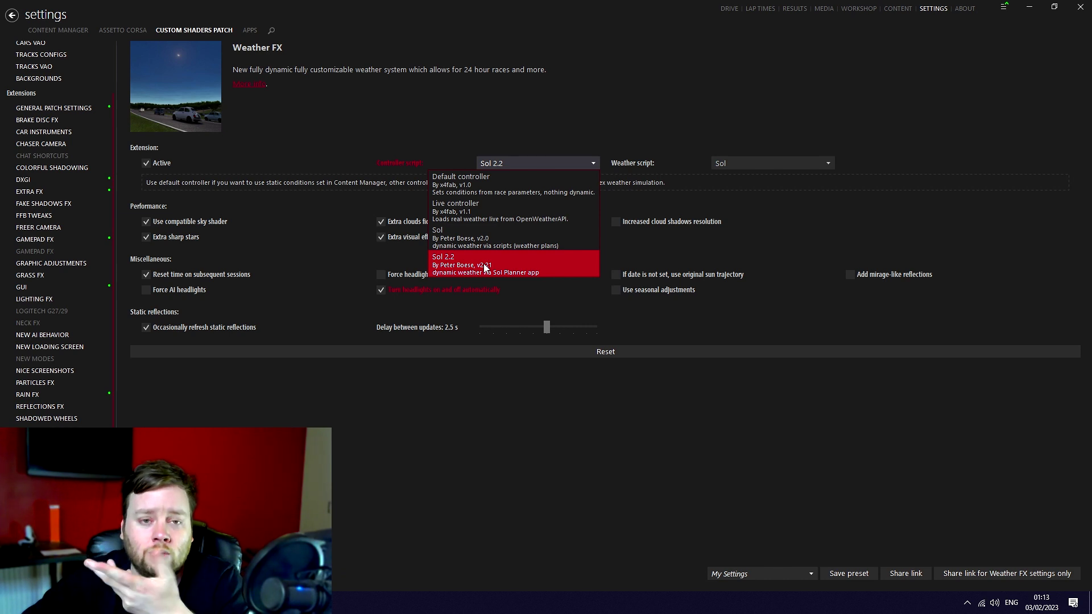
pyautogui.click(777, 165)
pyautogui.click(777, 165)
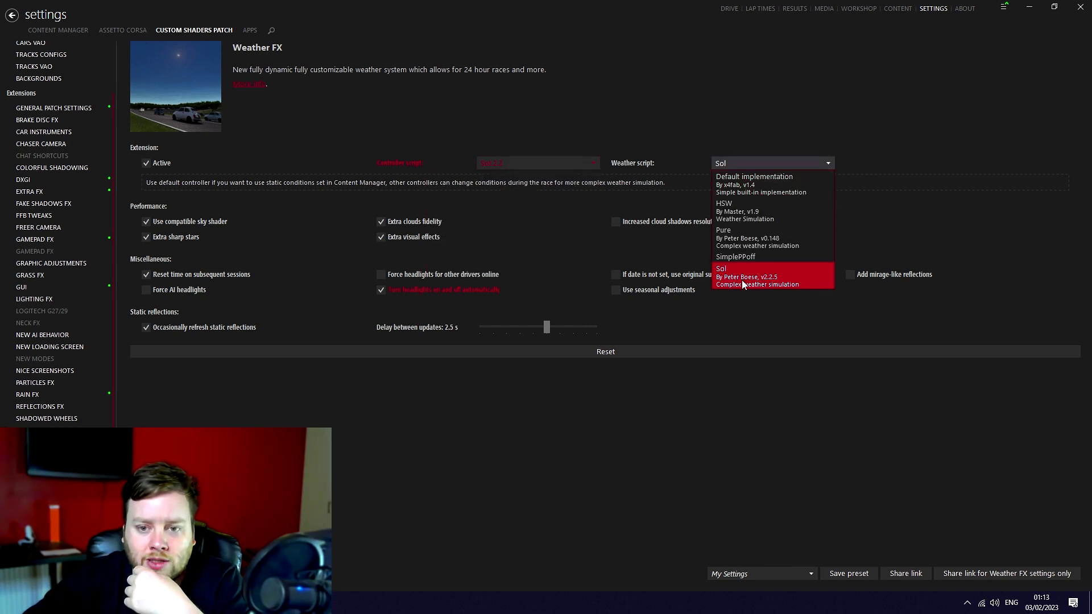
pyautogui.click(548, 165)
pyautogui.click(548, 166)
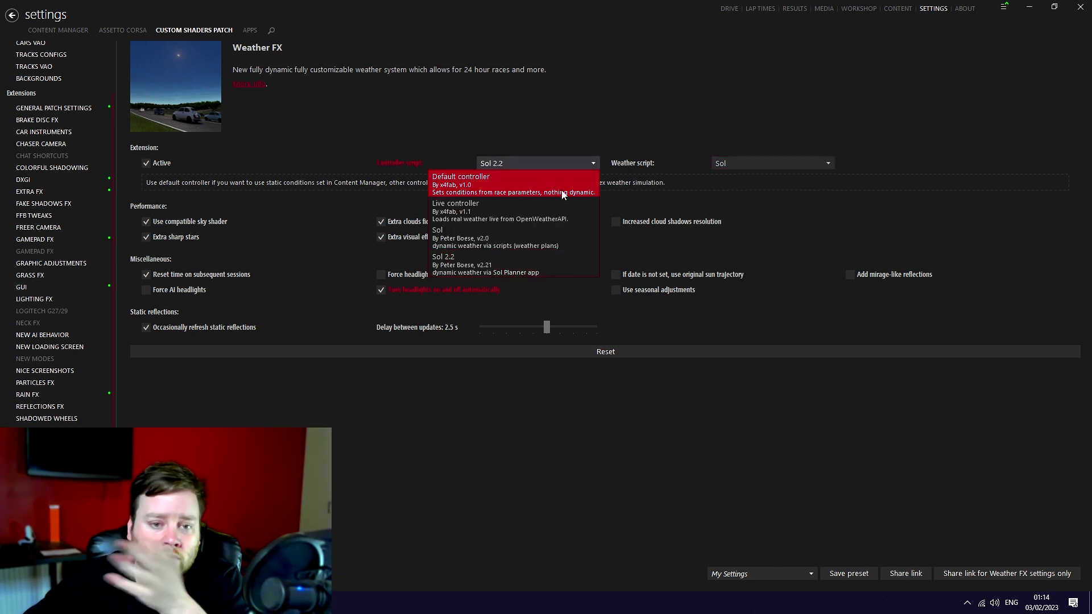
pyautogui.click(598, 153)
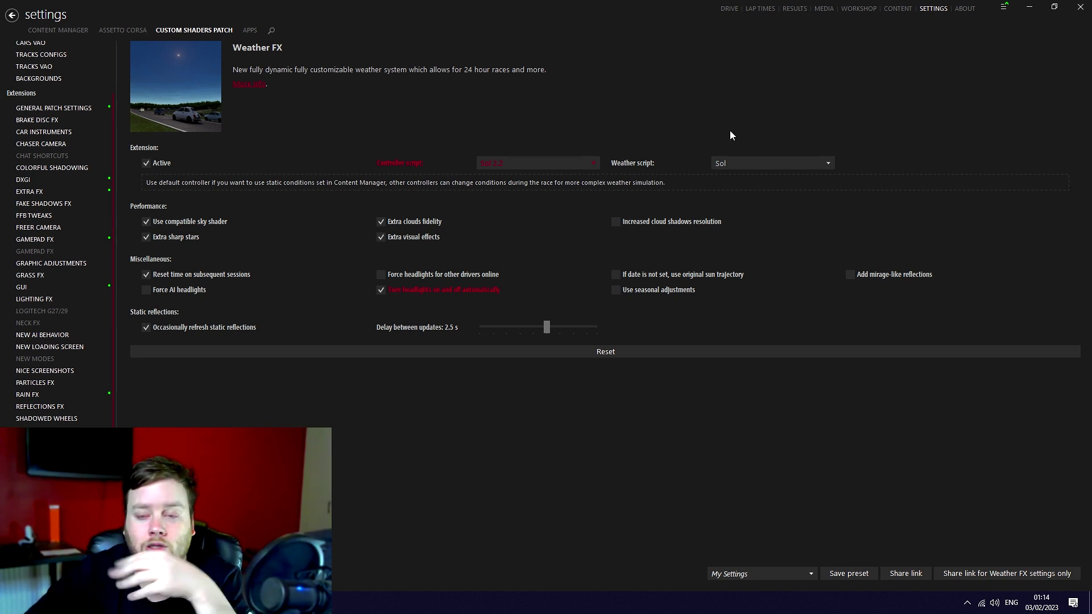
pyautogui.scroll(-2, 181, 368)
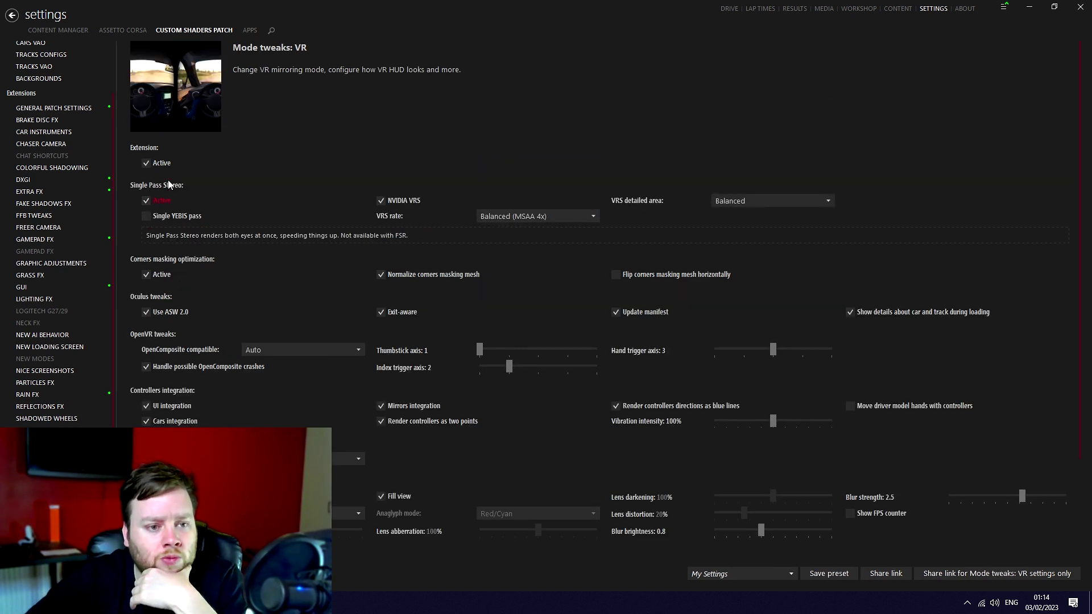
pyautogui.scroll(-1, 199, 349)
pyautogui.scroll(-3, 199, 349)
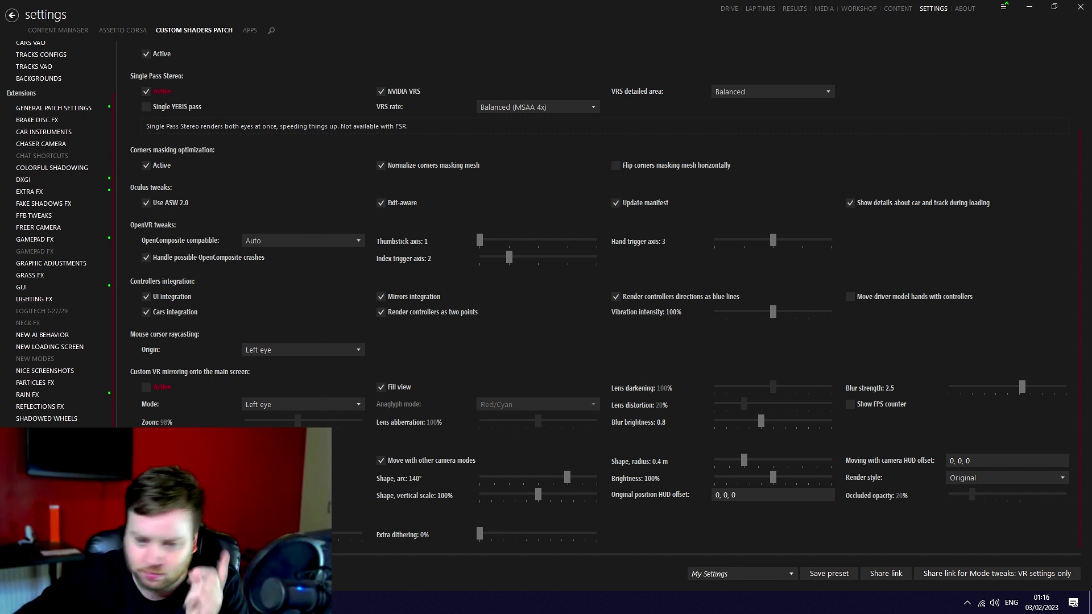
pyautogui.scroll(-1, 220, 427)
pyautogui.scroll(1, 605, 299)
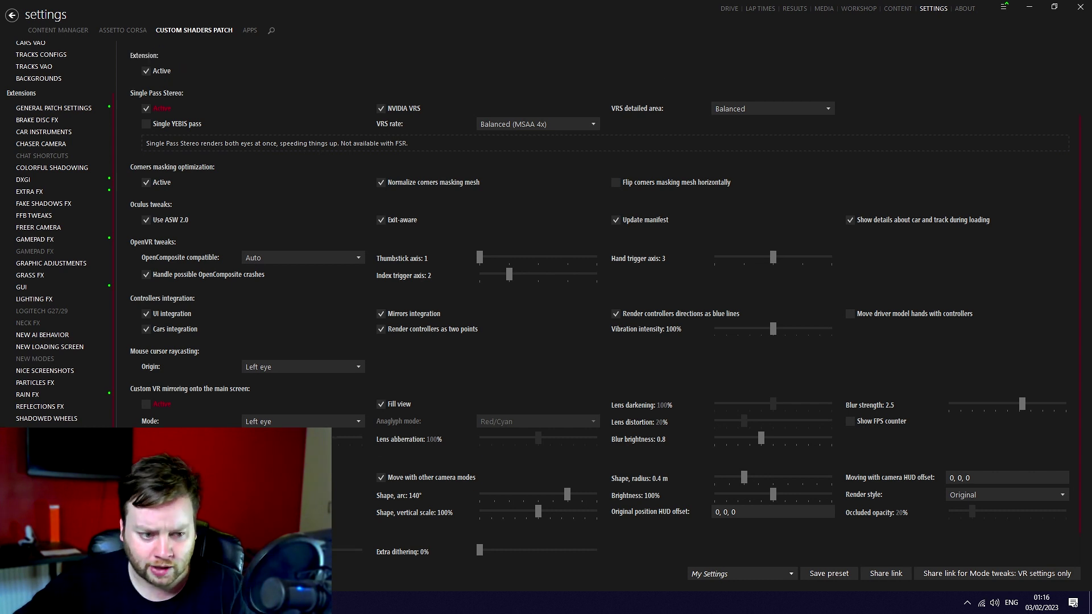
pyautogui.scroll(3, 605, 298)
pyautogui.scroll(2, 60, 170)
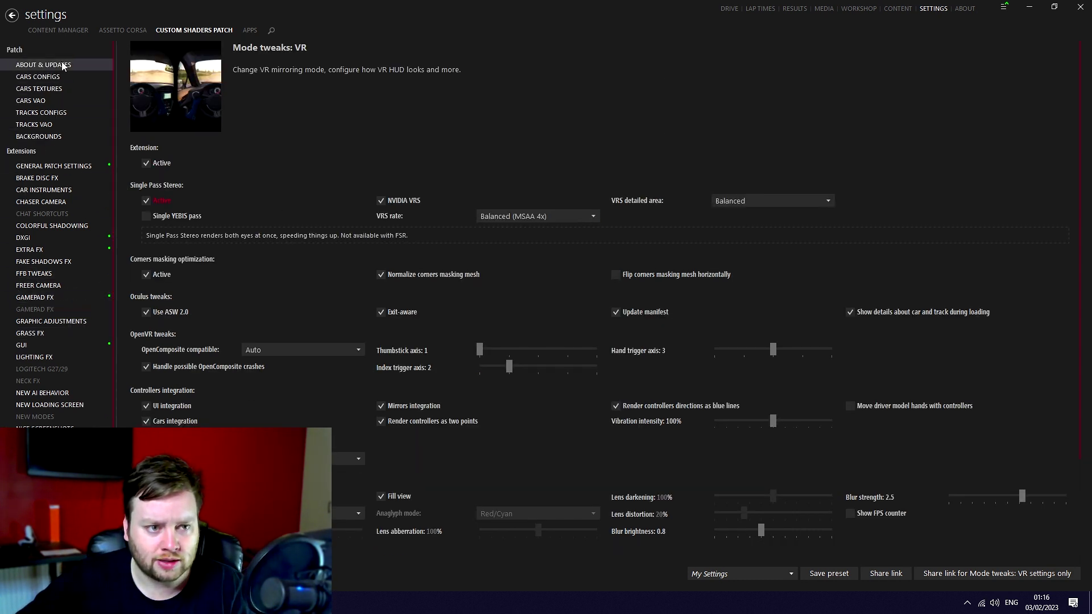
# - Open the OBS Video settings showing 1920x1080 base and output resolution at 60 FPS
pyautogui.click(122, 30)
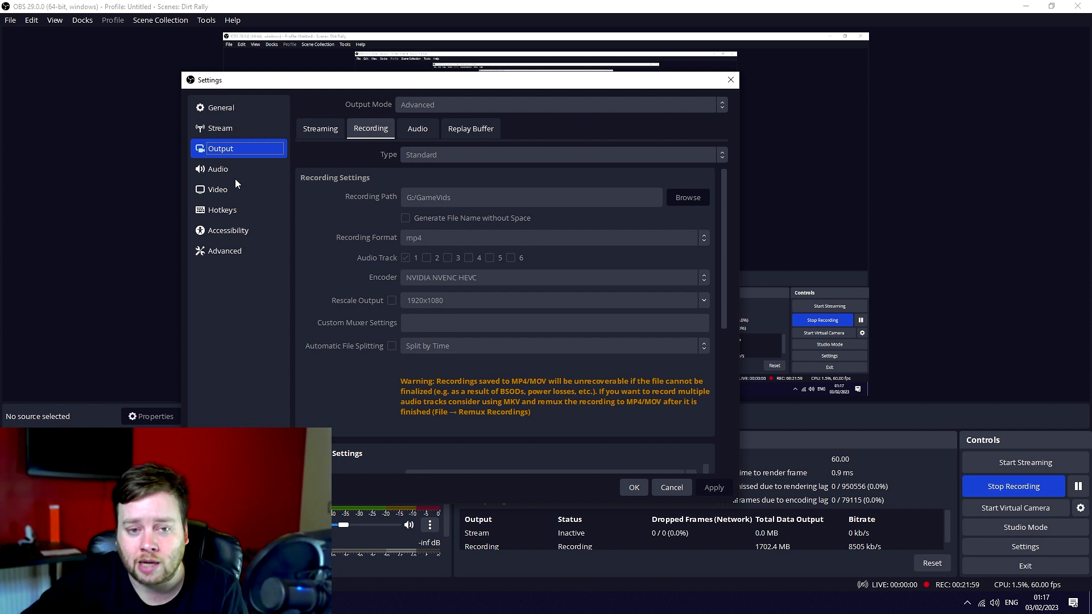
pyautogui.click(218, 190)
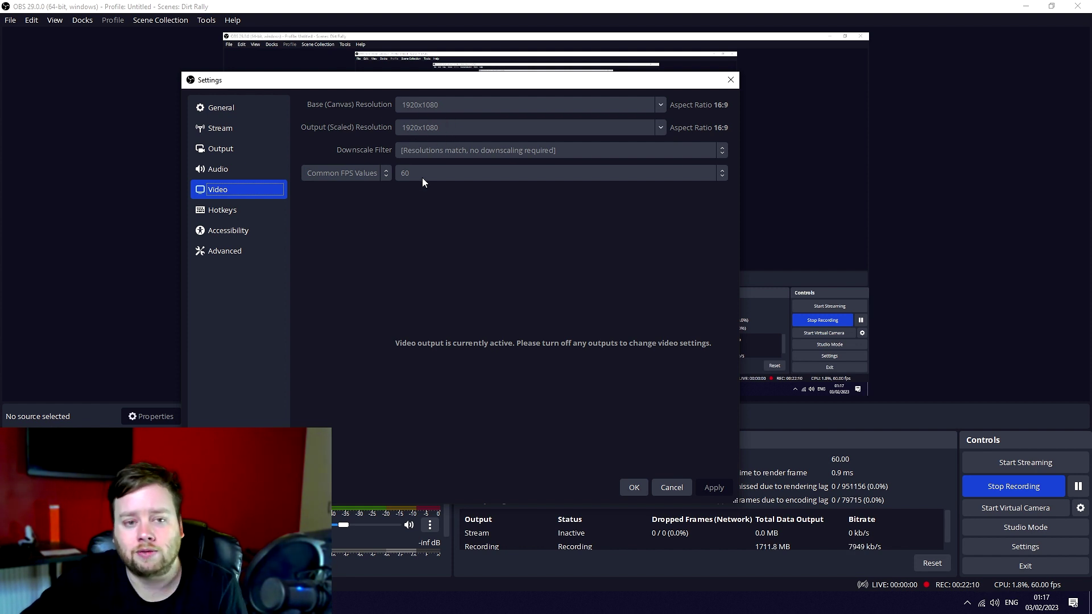
# - Show the Output recording options: mp4, NVIDIA NVENC HEVC, saving to G:/GameVids
pyautogui.click(233, 148)
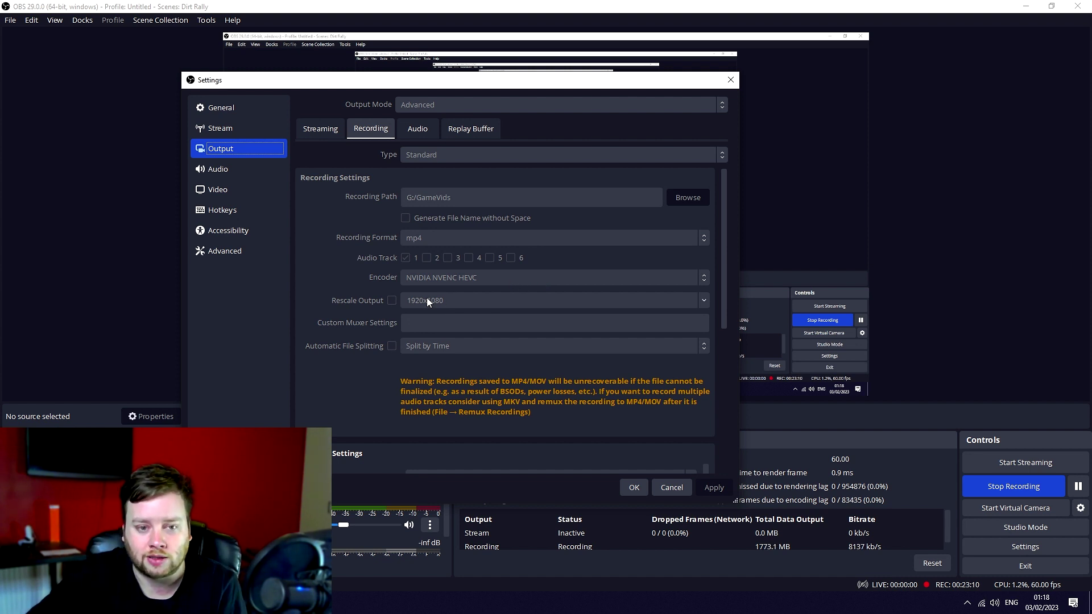
# - Check the encoder settings: CBR, 18000 Kbps, 2 s keyframe interval, P5: Slow preset
pyautogui.scroll(-1, 405, 298)
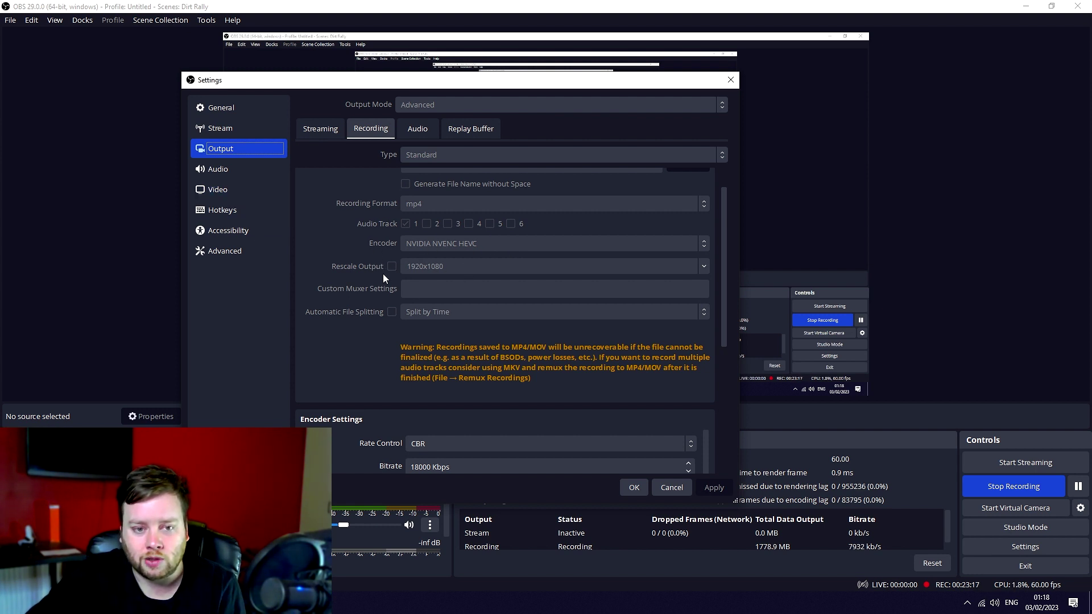
pyautogui.scroll(-7, 383, 274)
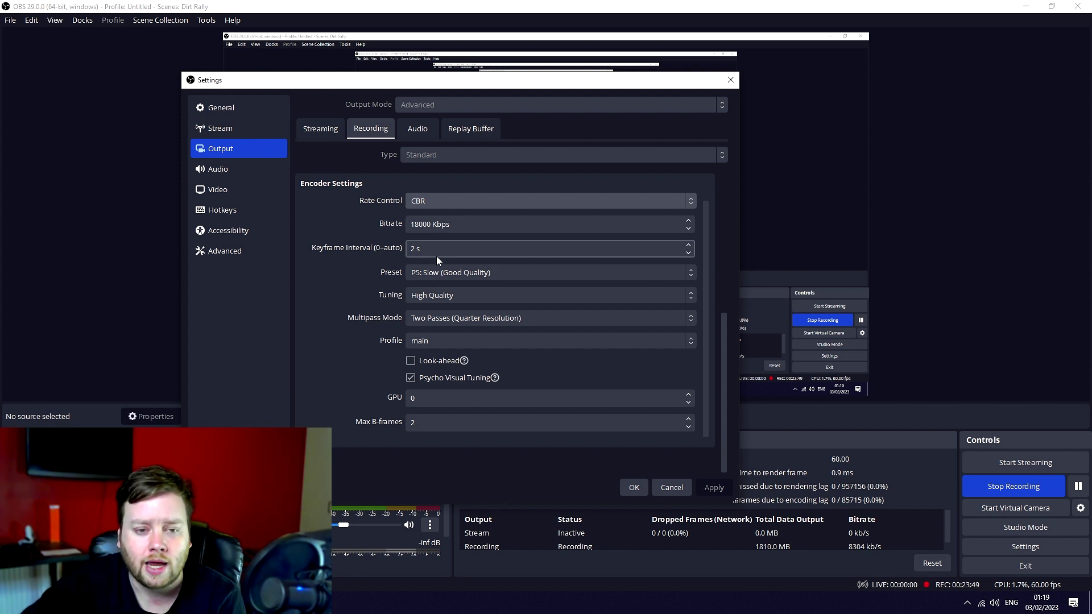
pyautogui.click(467, 244)
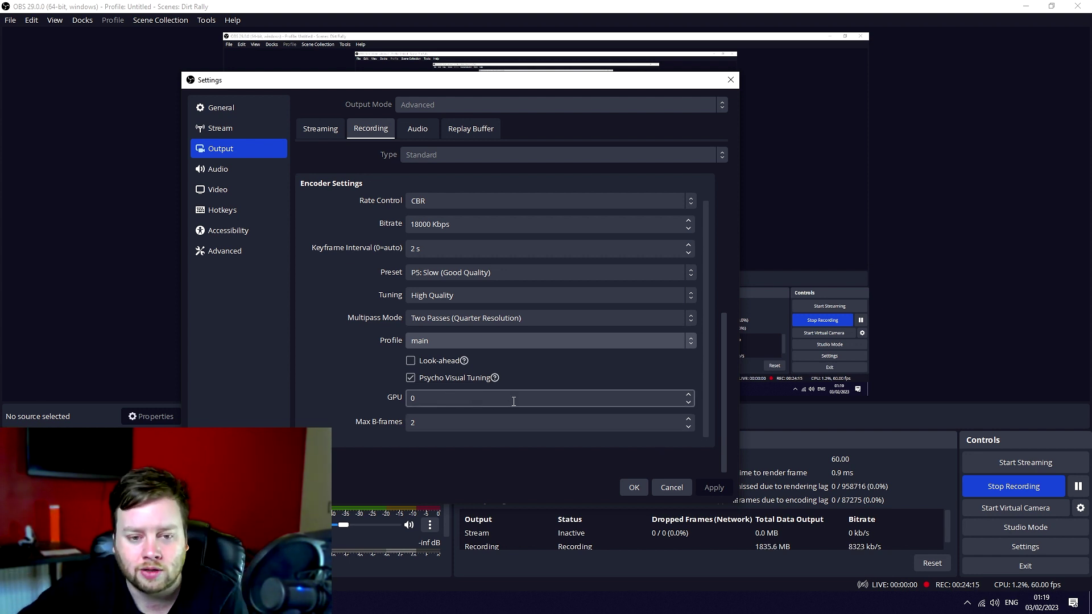
# - Confirm the OBS settings with OK, leaving the recording running in the main window
pyautogui.click(634, 487)
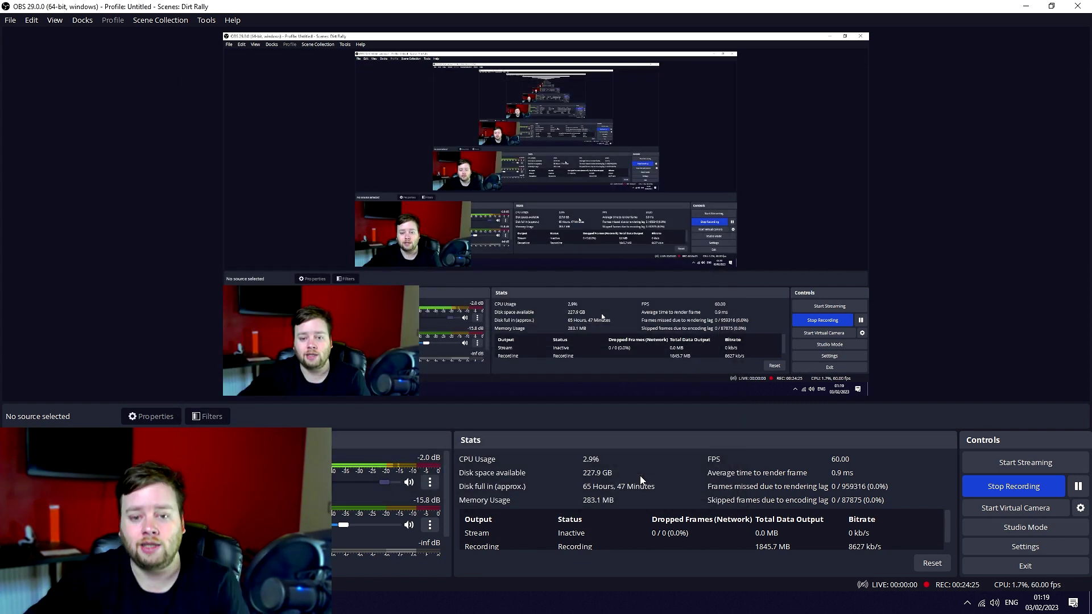